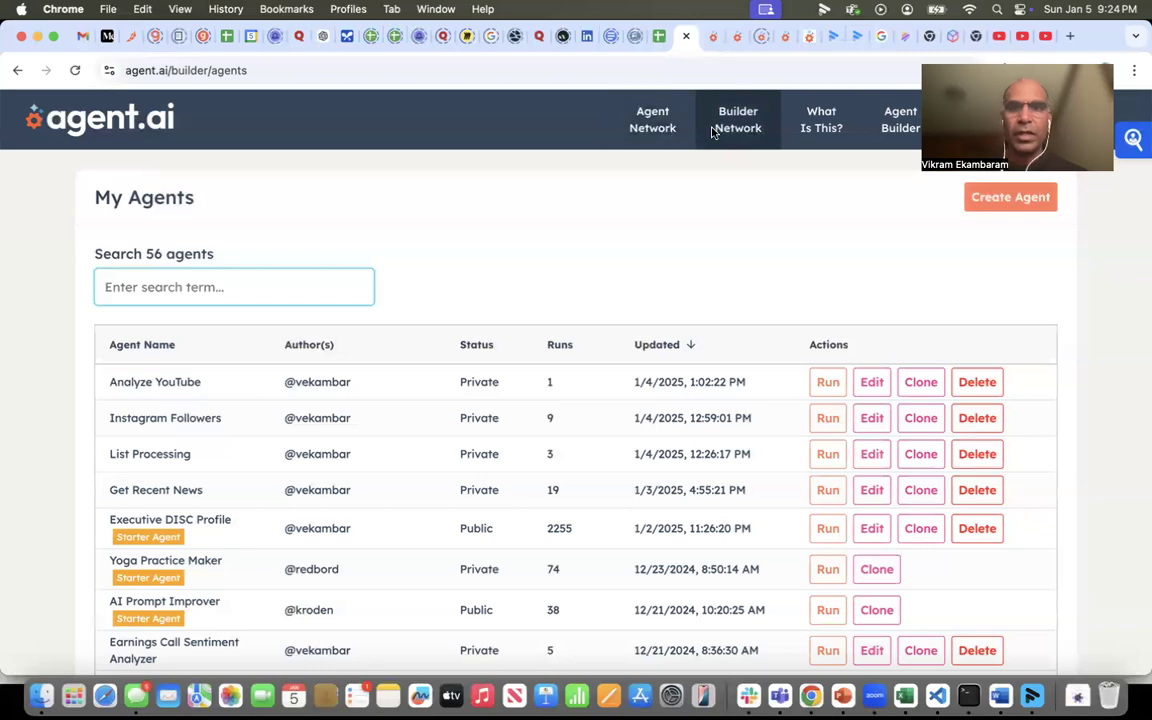
# - Create a new agent from scratch and name it "Simple Company Research"
pyautogui.click(888, 122)
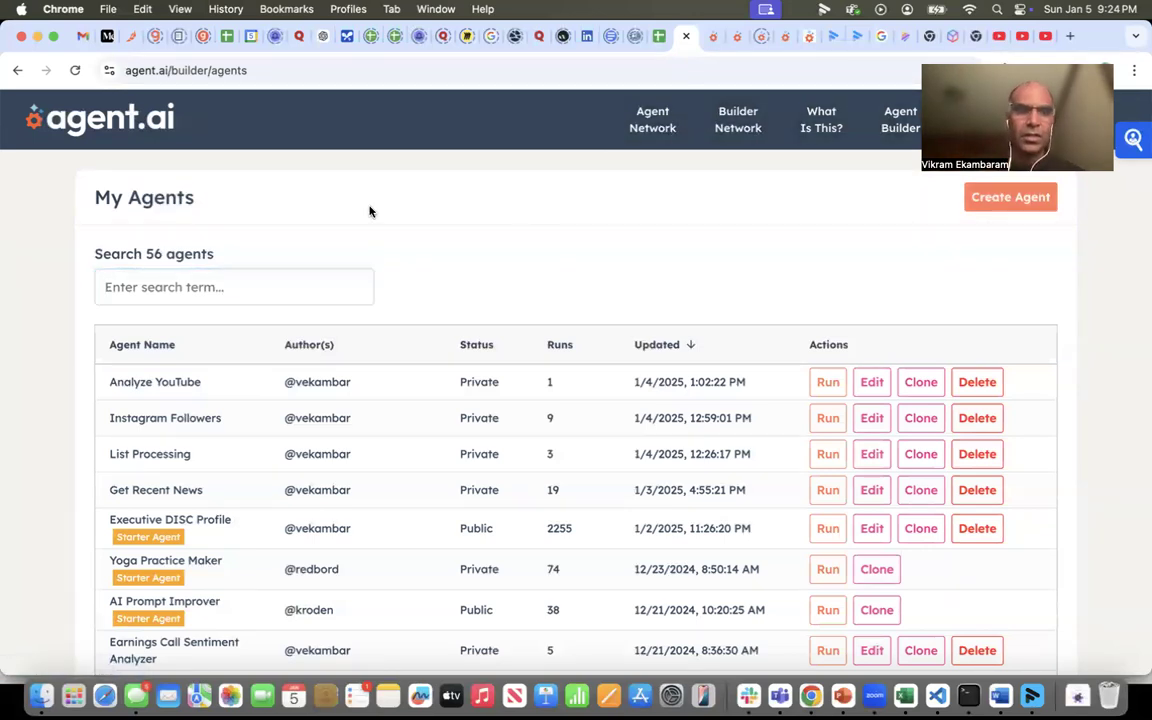
pyautogui.click(1008, 199)
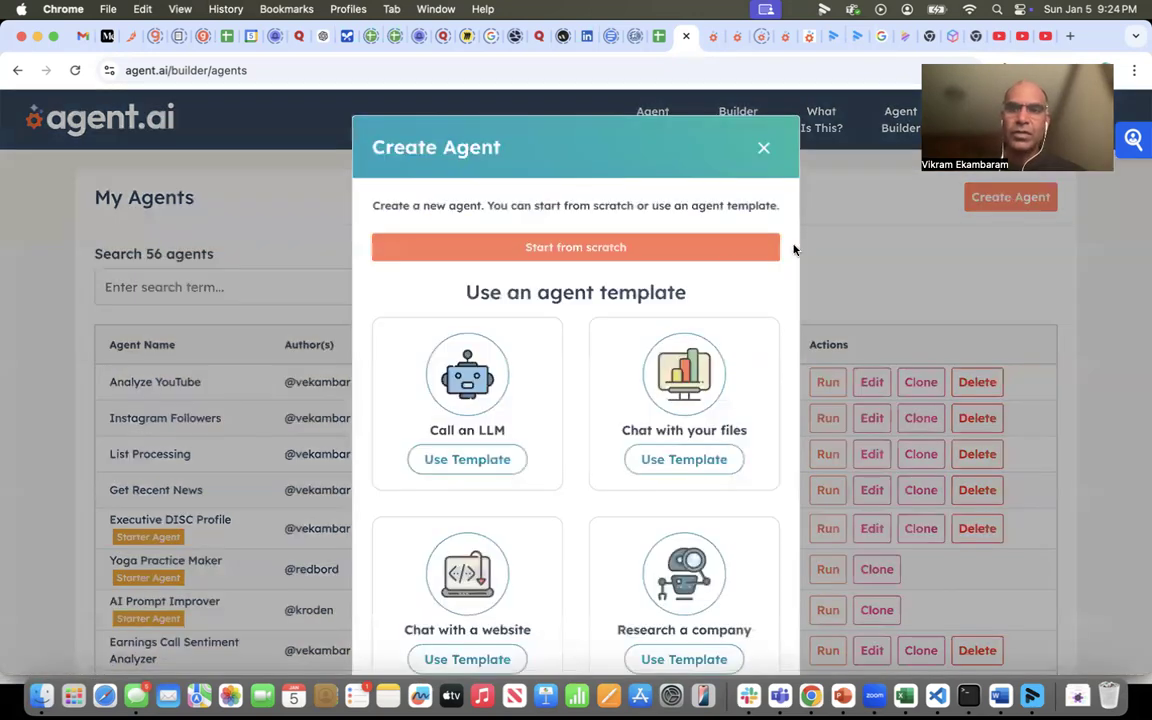
pyautogui.click(591, 257)
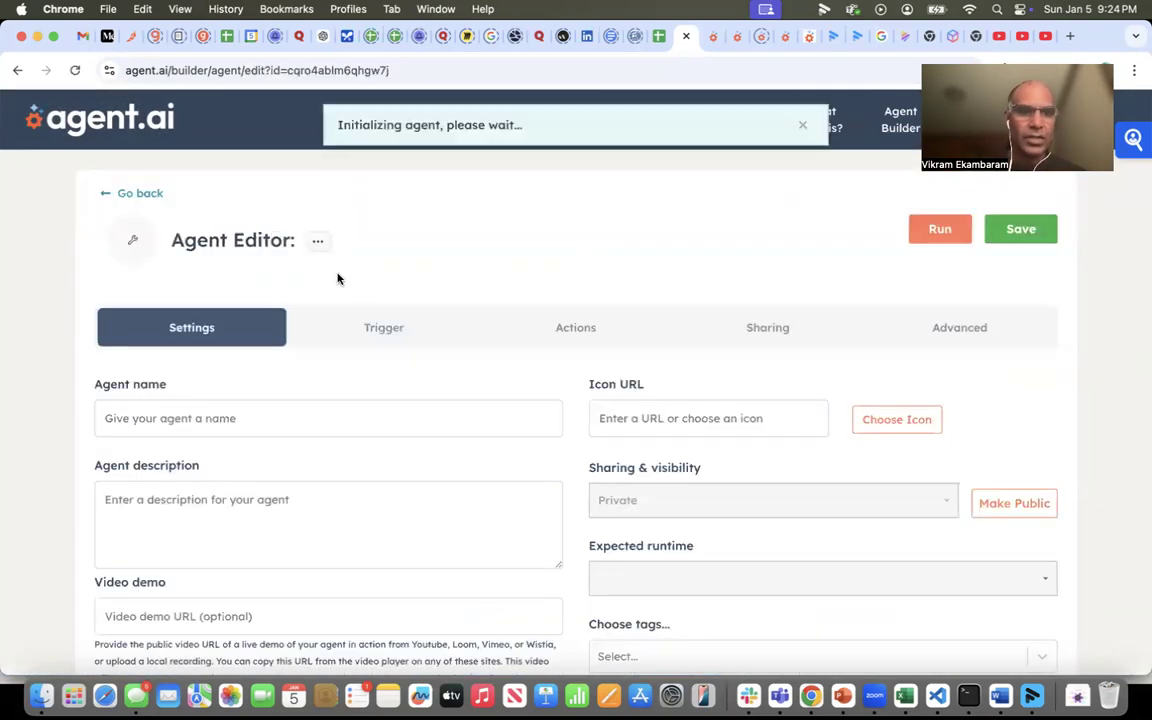
pyautogui.click(143, 419)
pyautogui.doubleClick(143, 419)
pyautogui.write('Simple Company Research')
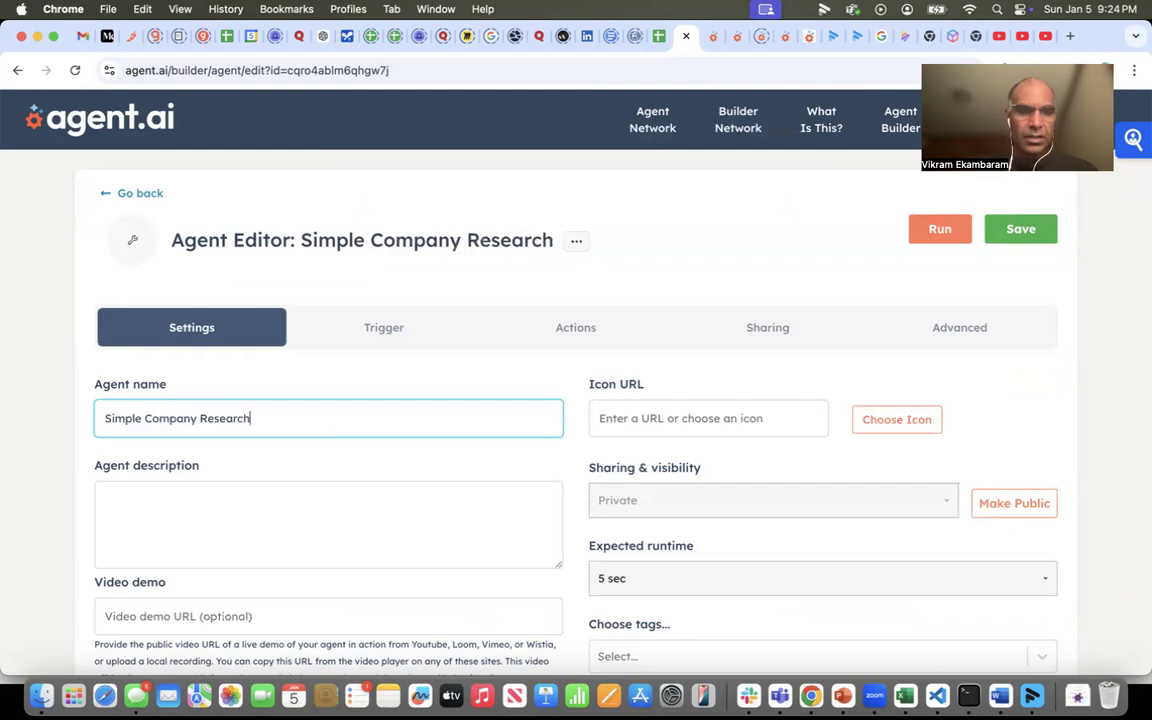
# - Describe the agent as "This agent will take the name of a company and do some research on what products the company sells."
pyautogui.click(129, 488)
pyautogui.write('This agent')
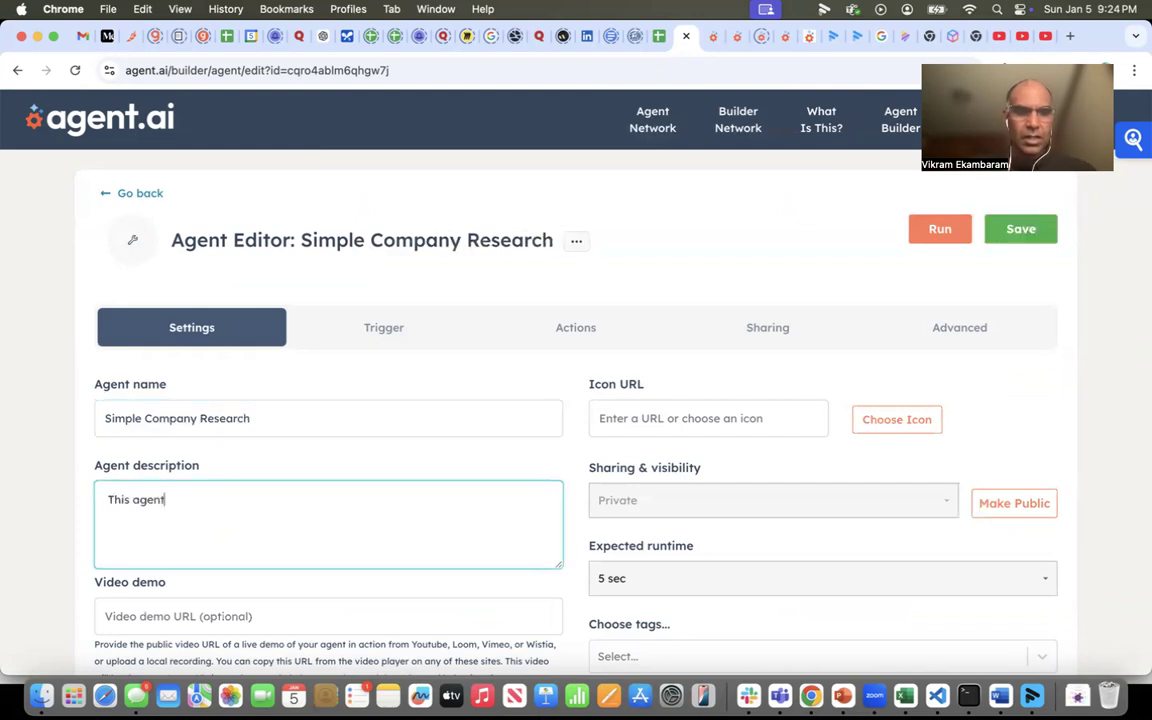
pyautogui.write(' will take the ')
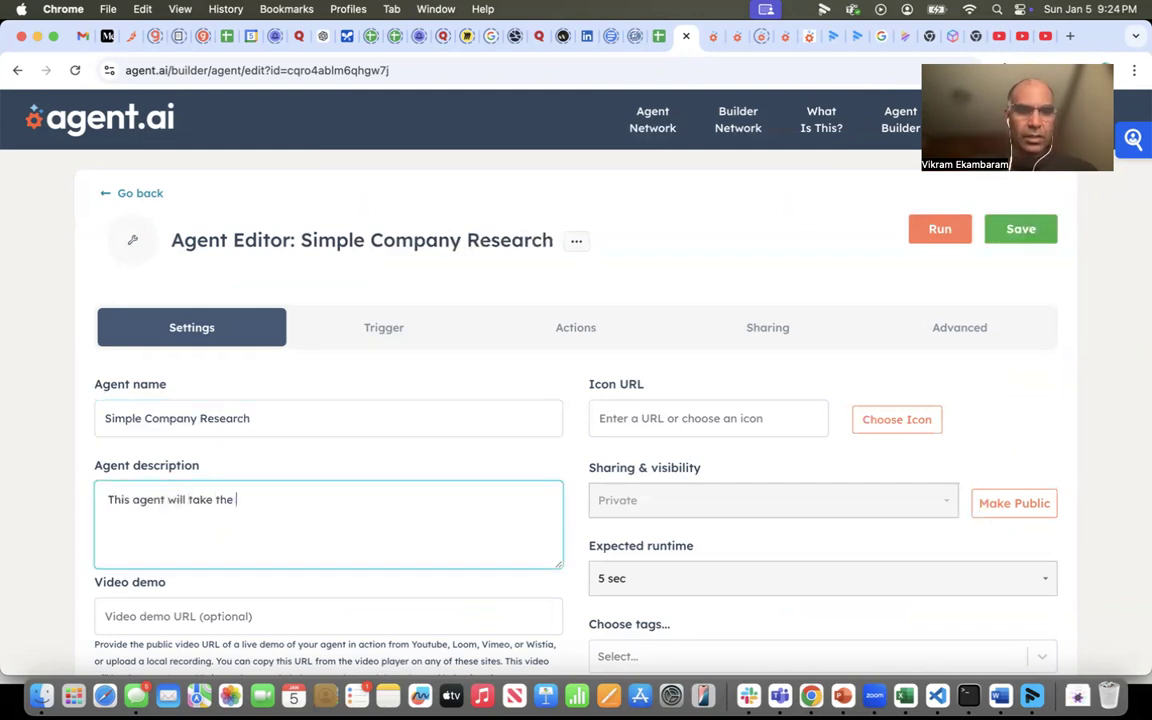
pyautogui.write('name of a company and do some research on what products the company sells.')
# - Set the agent username to company_research so its URL is human-readable
pyautogui.scroll(-2, 113, 510)
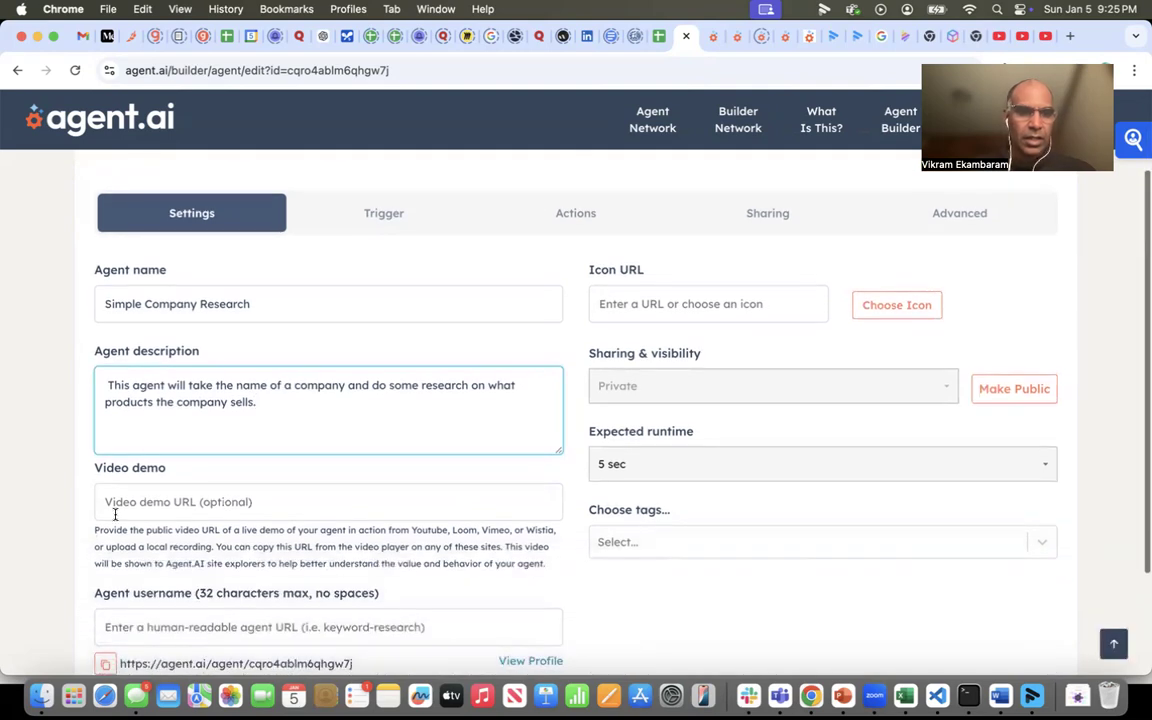
pyautogui.scroll(-3, 160, 430)
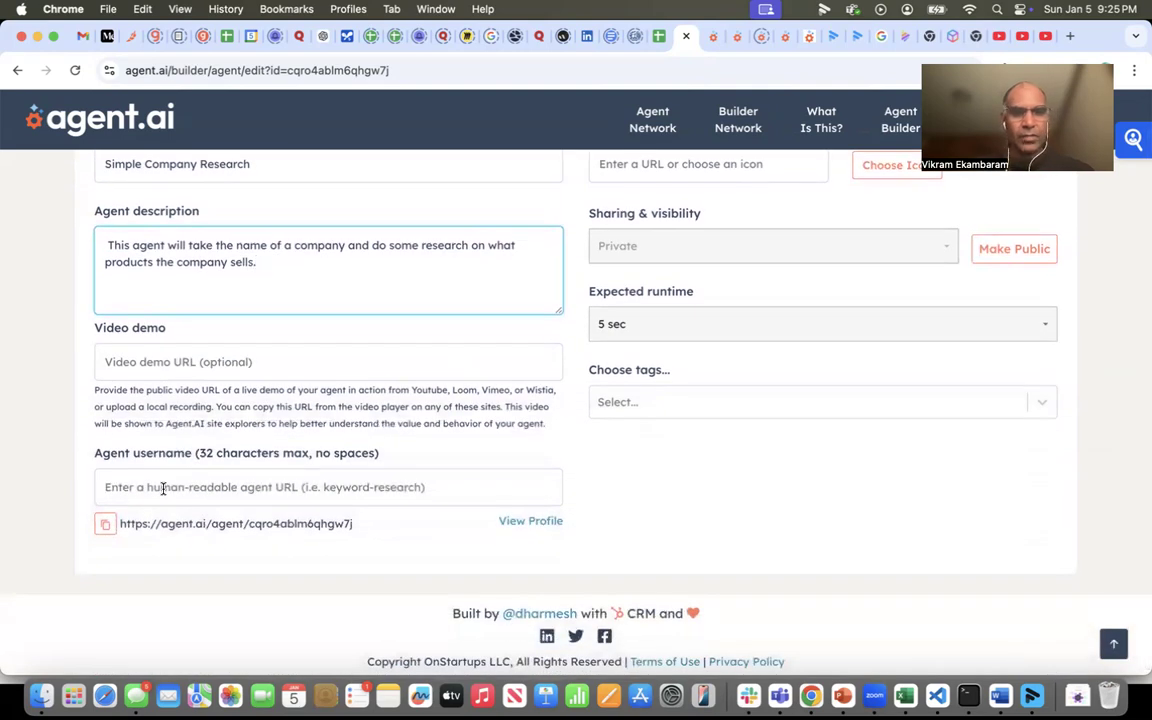
pyautogui.click(163, 488)
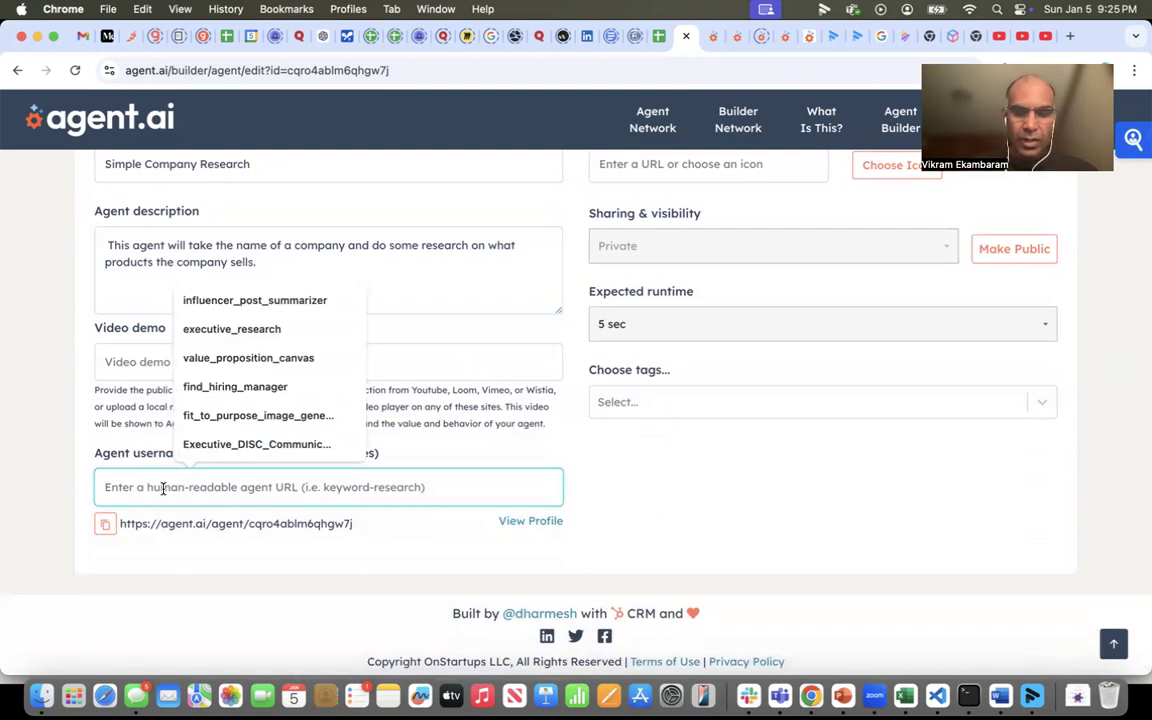
pyautogui.write('company_research')
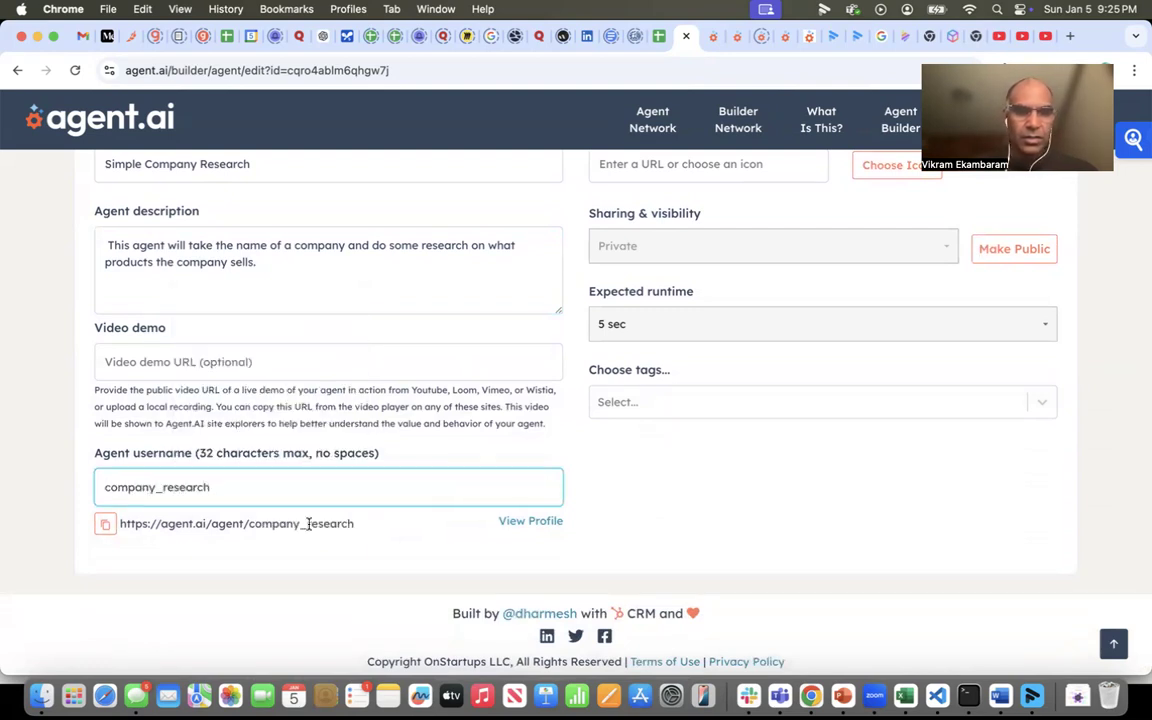
pyautogui.click(414, 509)
# - Choose the "action" icon from the icon library for the agent
pyautogui.scroll(5, 452, 458)
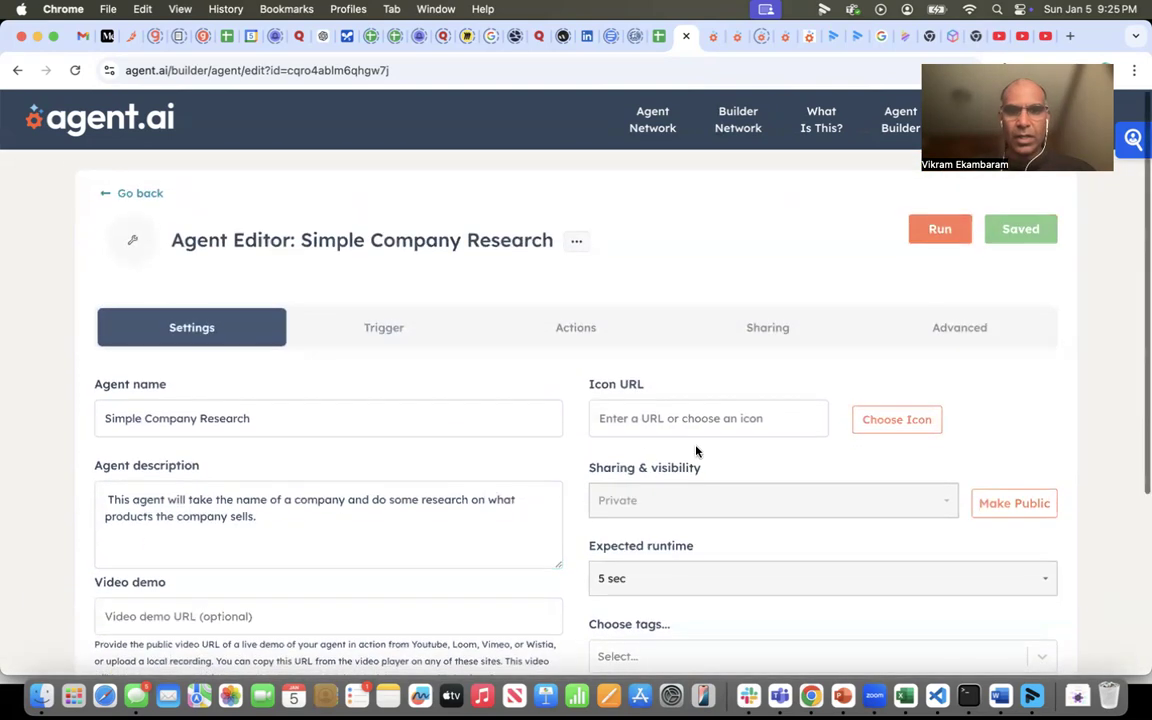
pyautogui.click(868, 421)
pyautogui.click(781, 512)
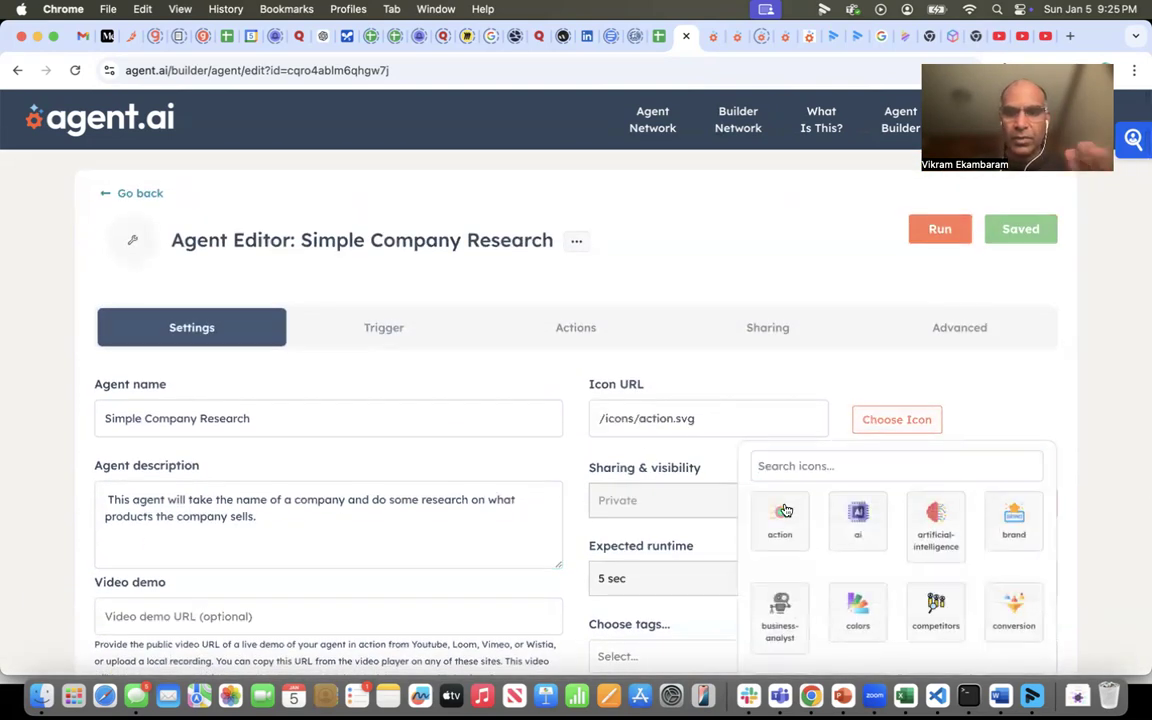
# - Tag the agent with Sales and Marketing
pyautogui.scroll(-3, 780, 443)
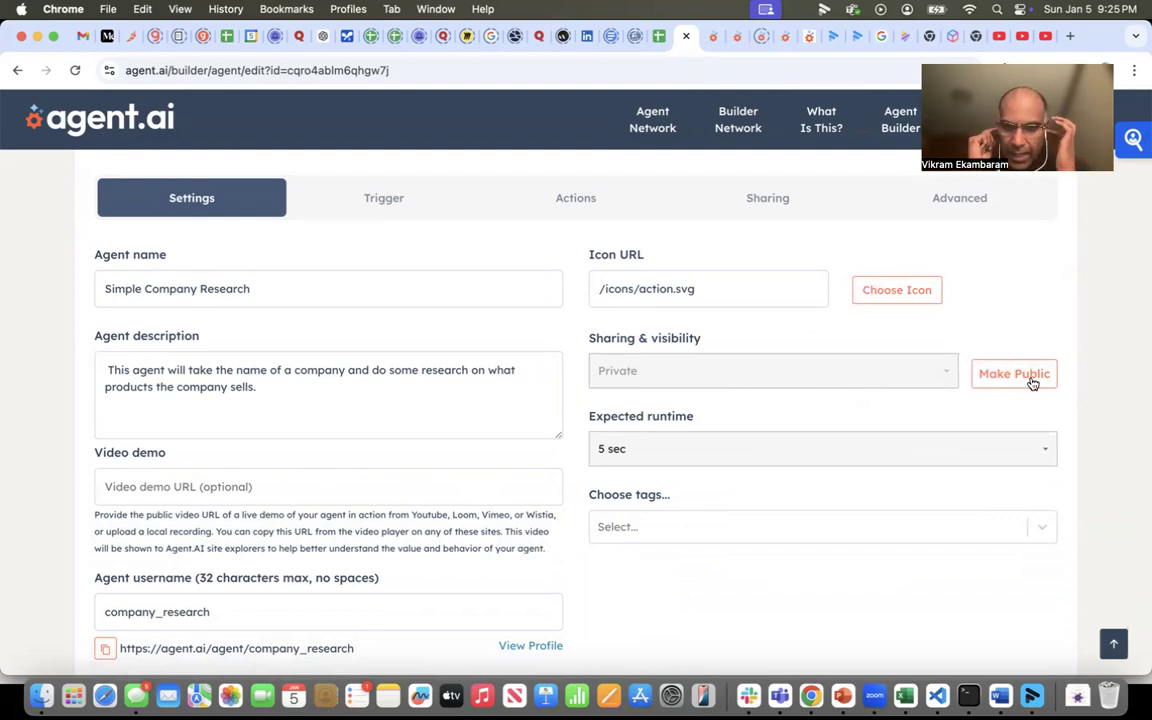
pyautogui.click(933, 520)
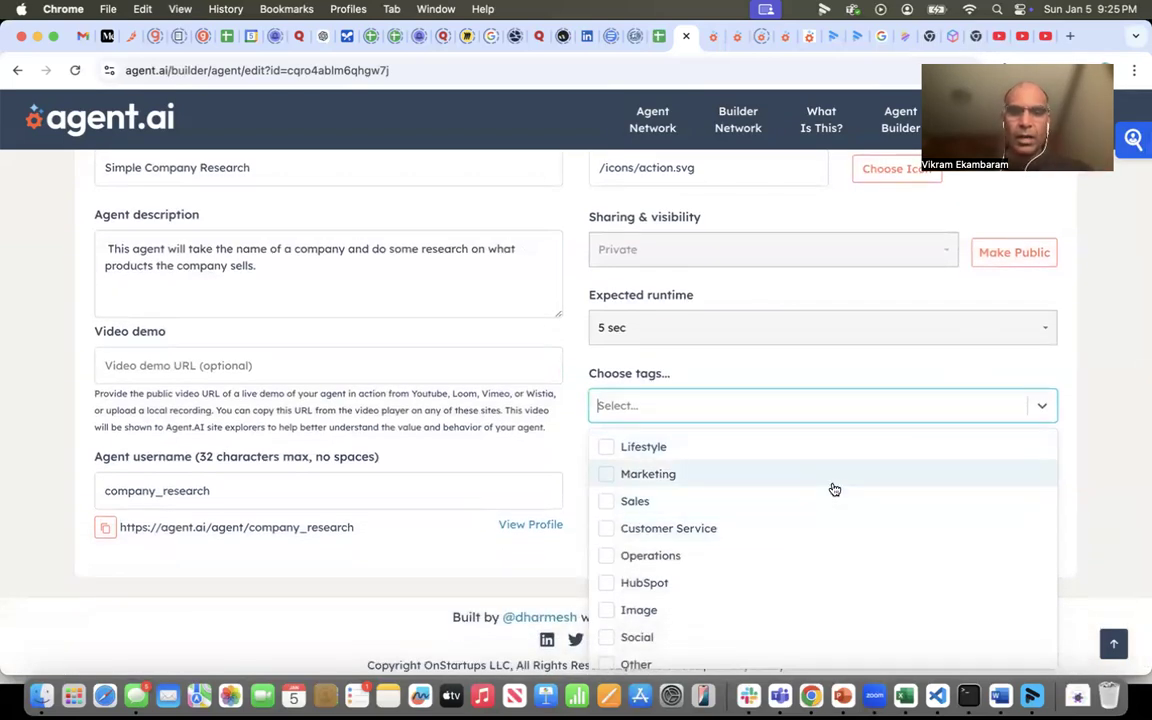
pyautogui.click(608, 500)
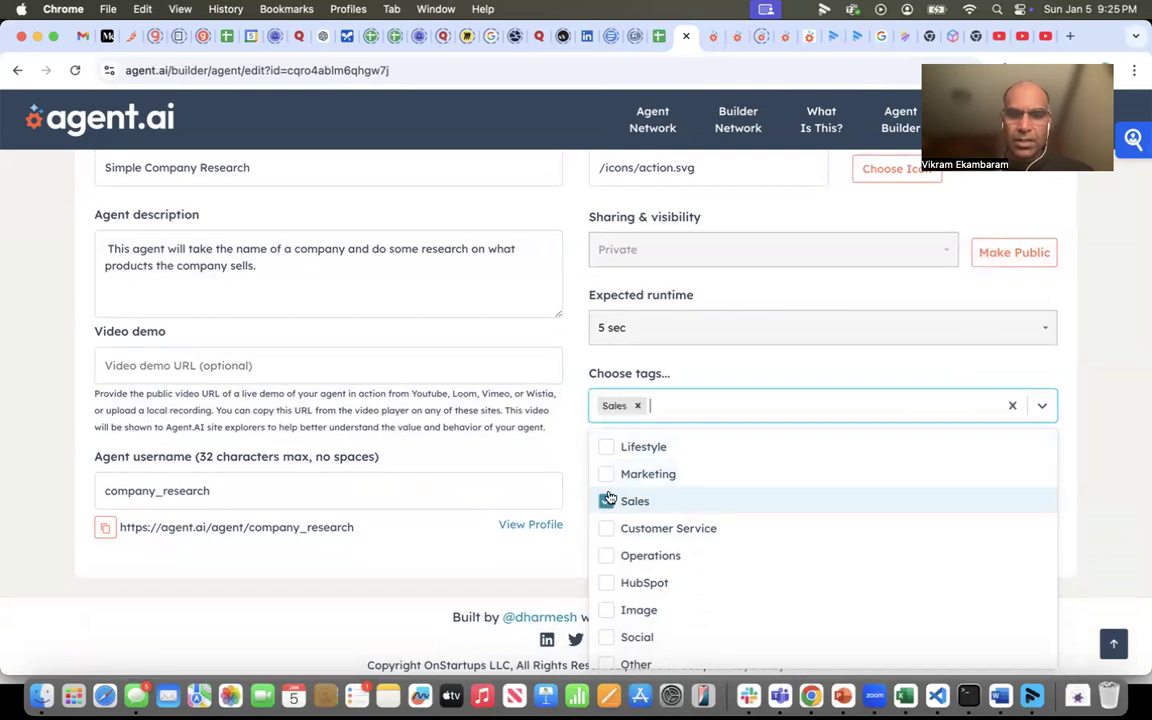
pyautogui.click(607, 474)
pyautogui.click(1113, 380)
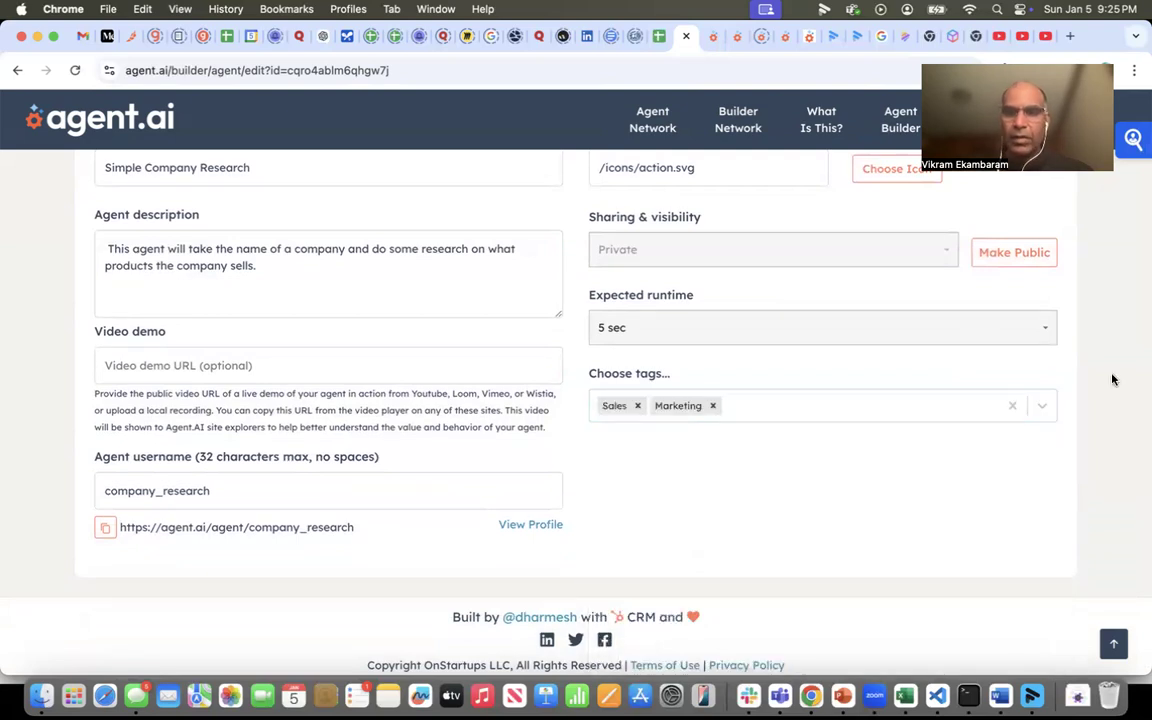
# - Keep the manual trigger and start a Get User Input action with the text prompt "Enter the name of the company"
pyautogui.scroll(5, 883, 398)
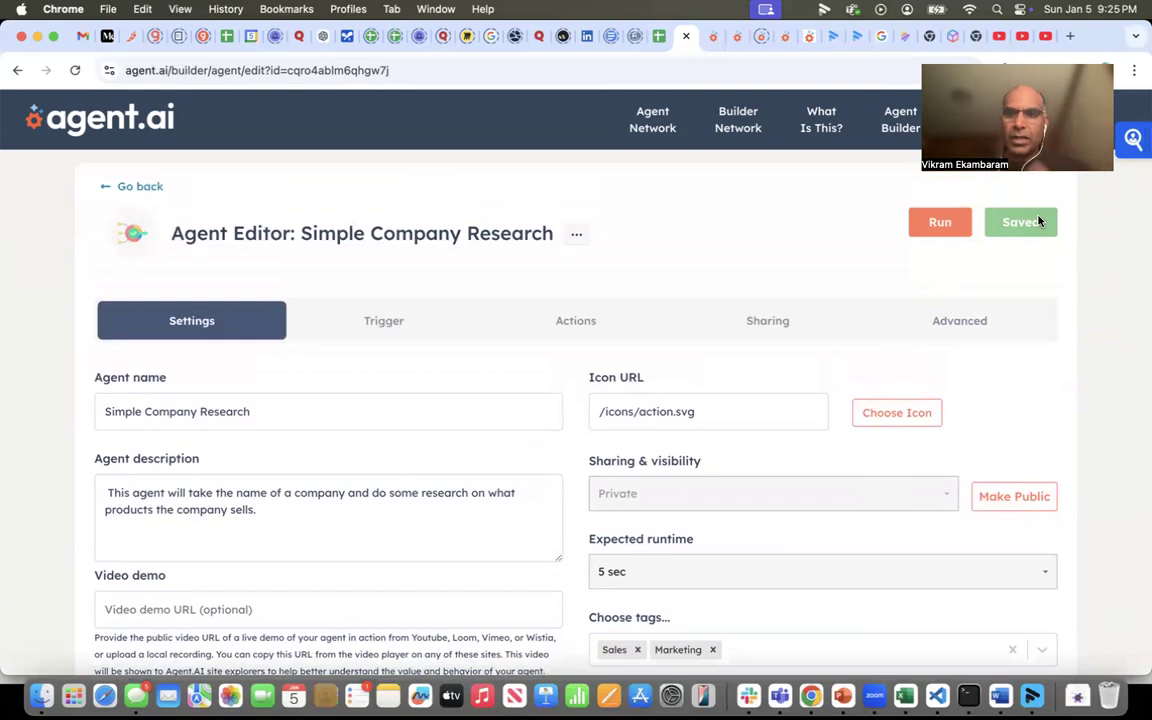
pyautogui.click(379, 330)
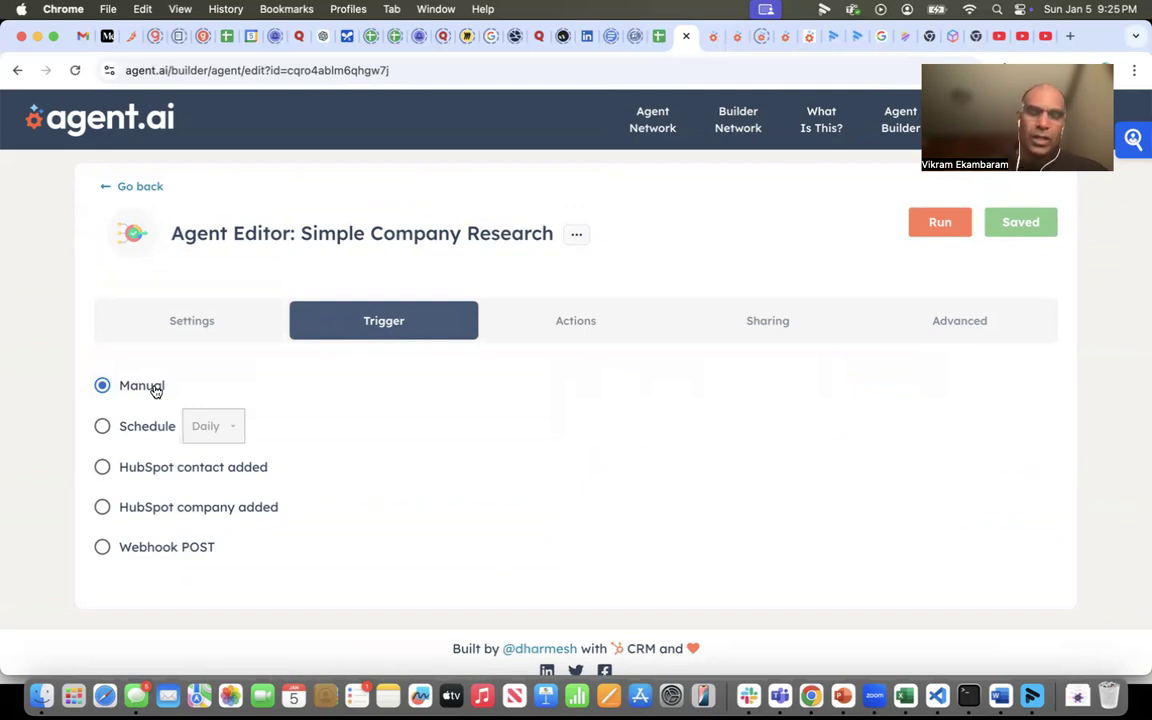
pyautogui.click(568, 323)
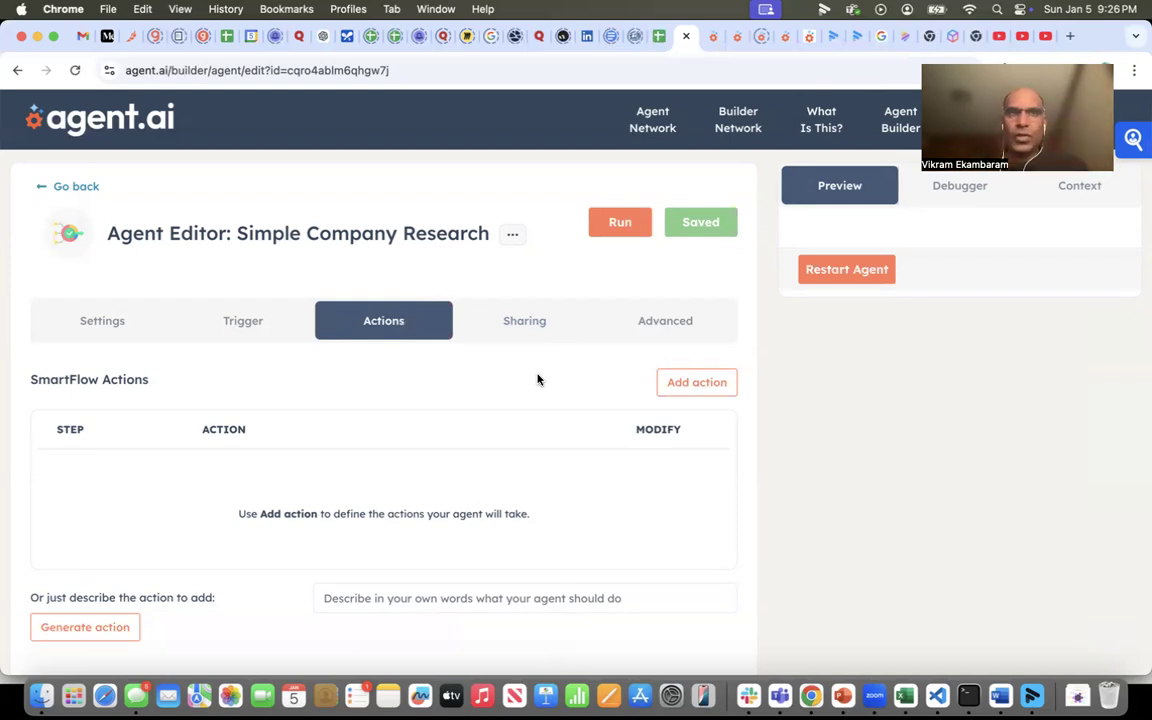
pyautogui.click(694, 386)
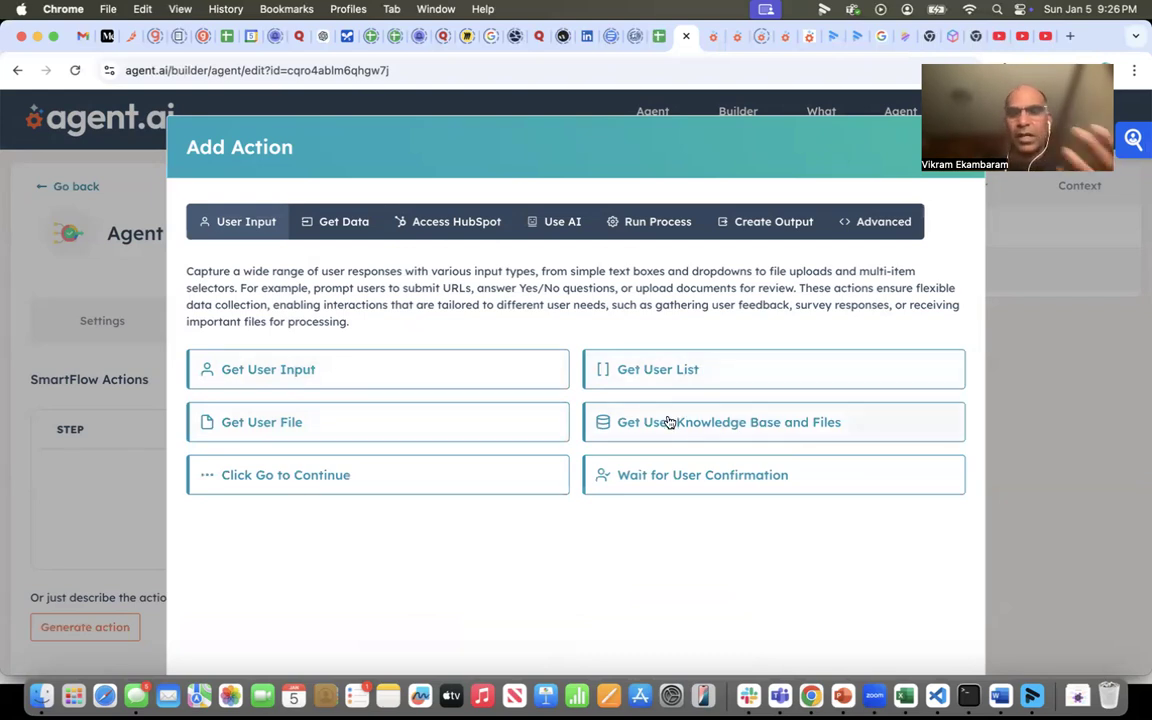
pyautogui.click(284, 370)
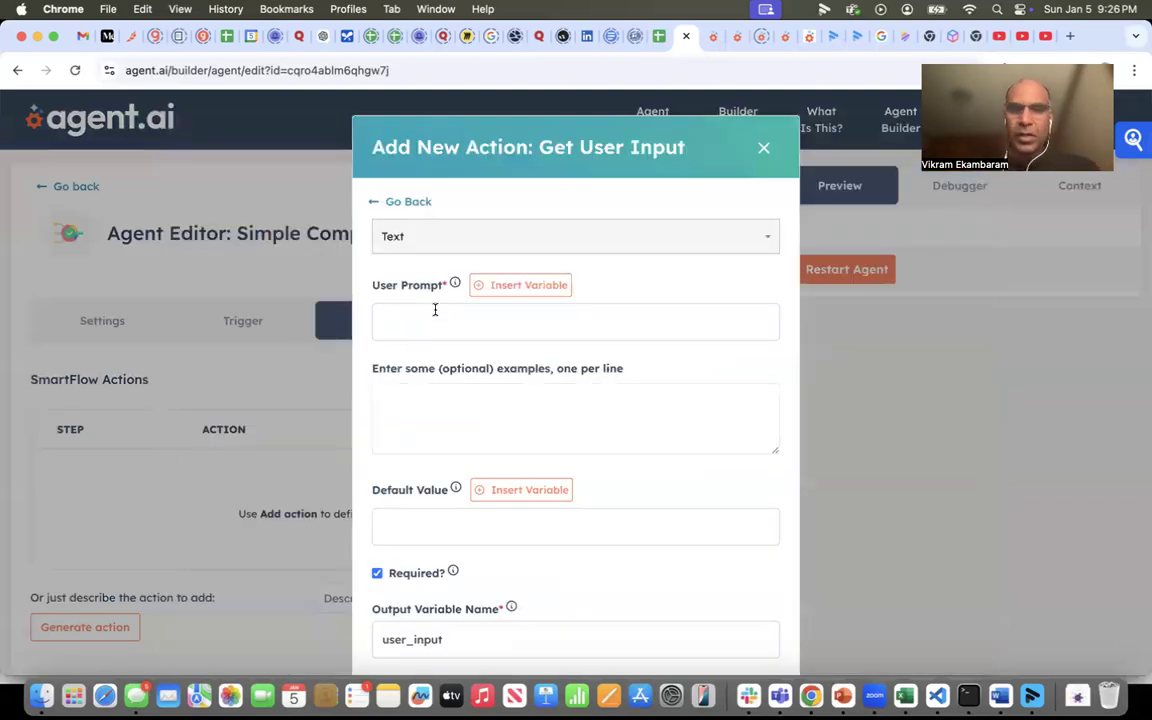
pyautogui.click(412, 331)
pyautogui.write('Enter the name of the ')
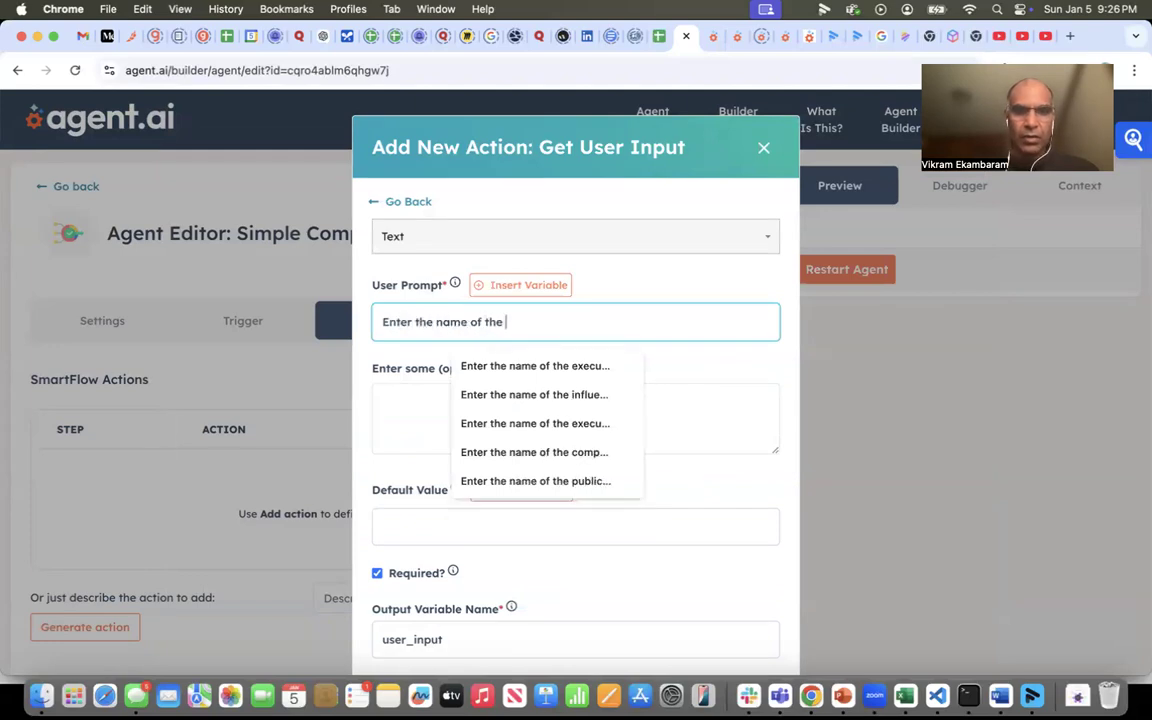
pyautogui.write('company')
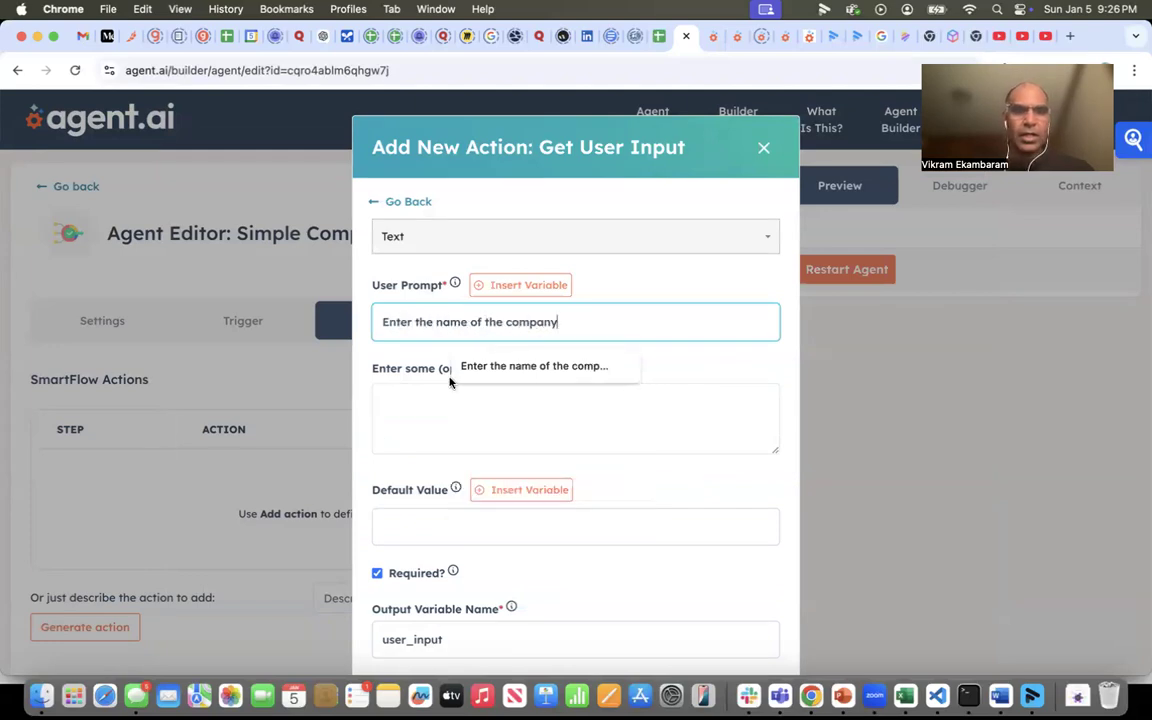
# - Add "Hubspot" as an example for the company name prompt
pyautogui.click(437, 388)
pyautogui.scroll(-1, 530, 399)
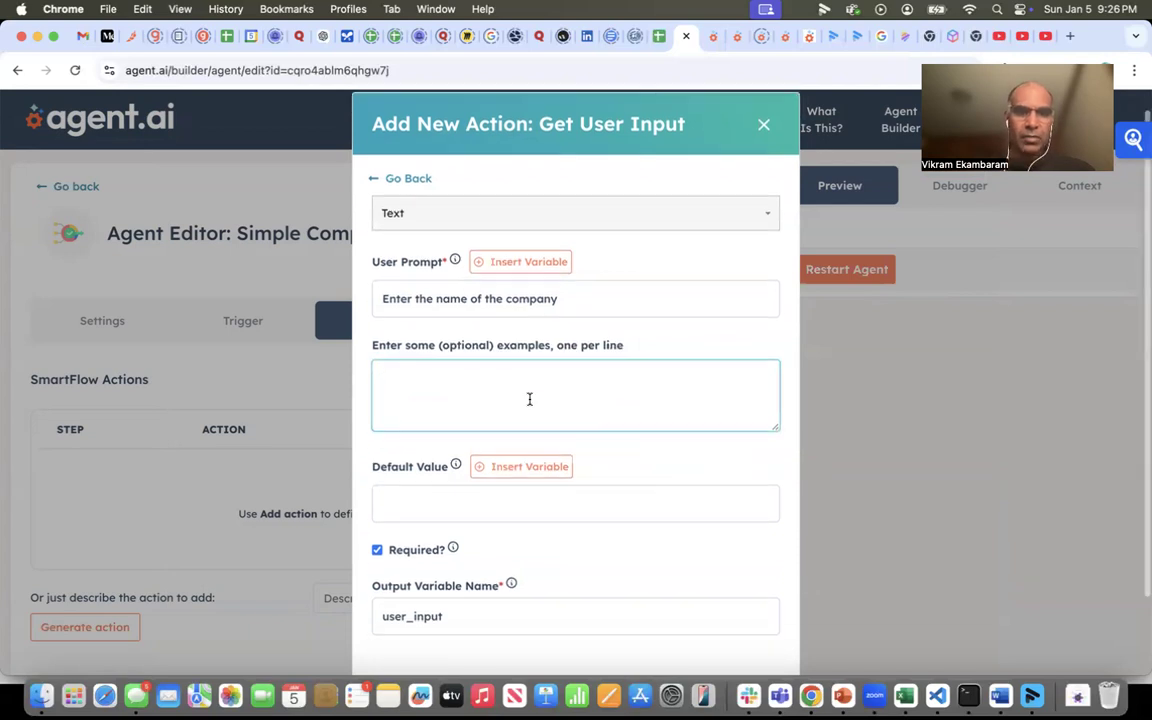
pyautogui.scroll(-2, 530, 399)
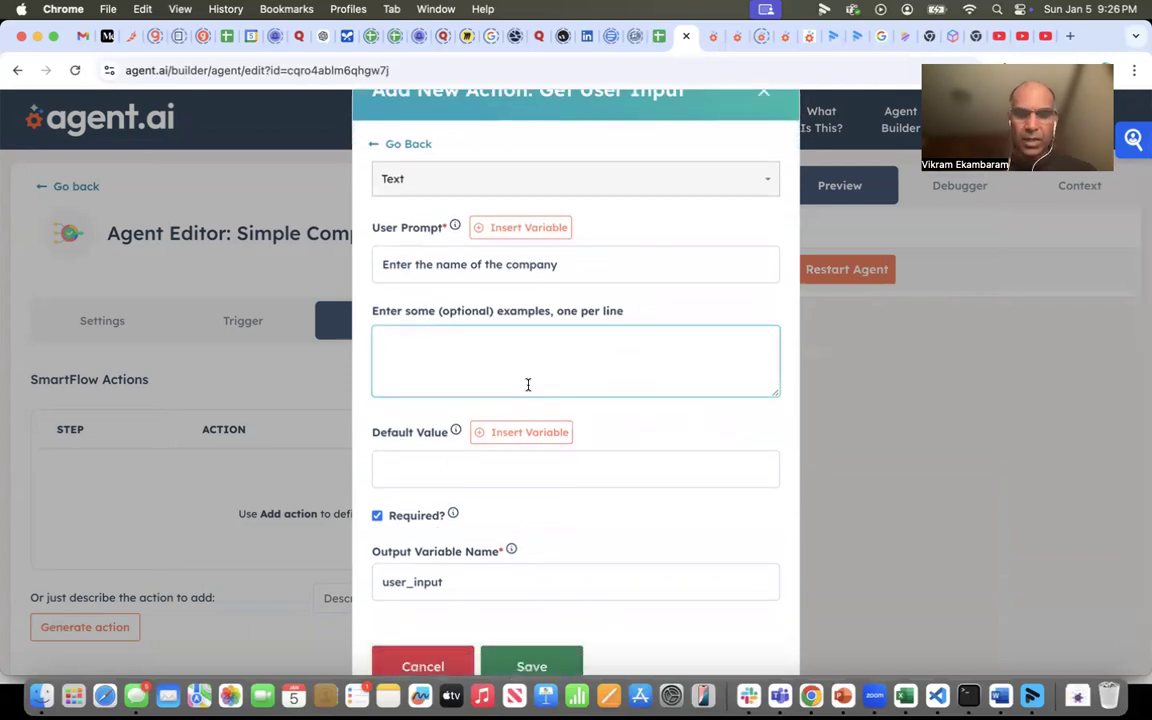
pyautogui.write('Hubspot')
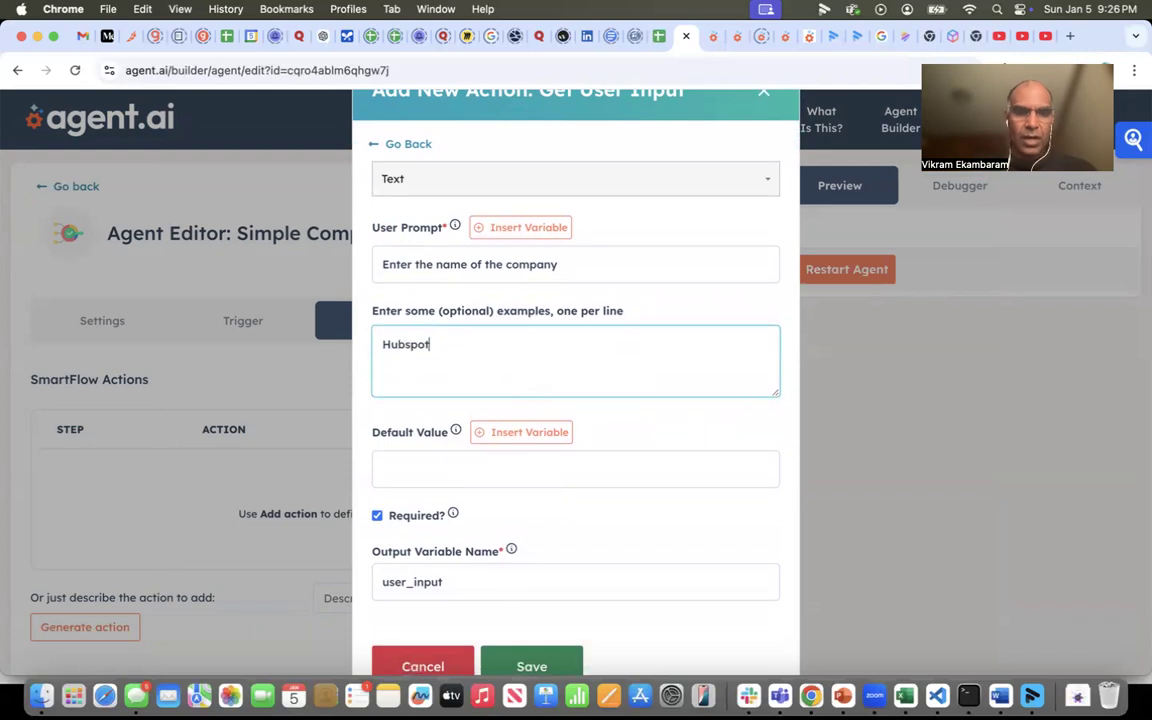
pyautogui.scroll(-2, 530, 400)
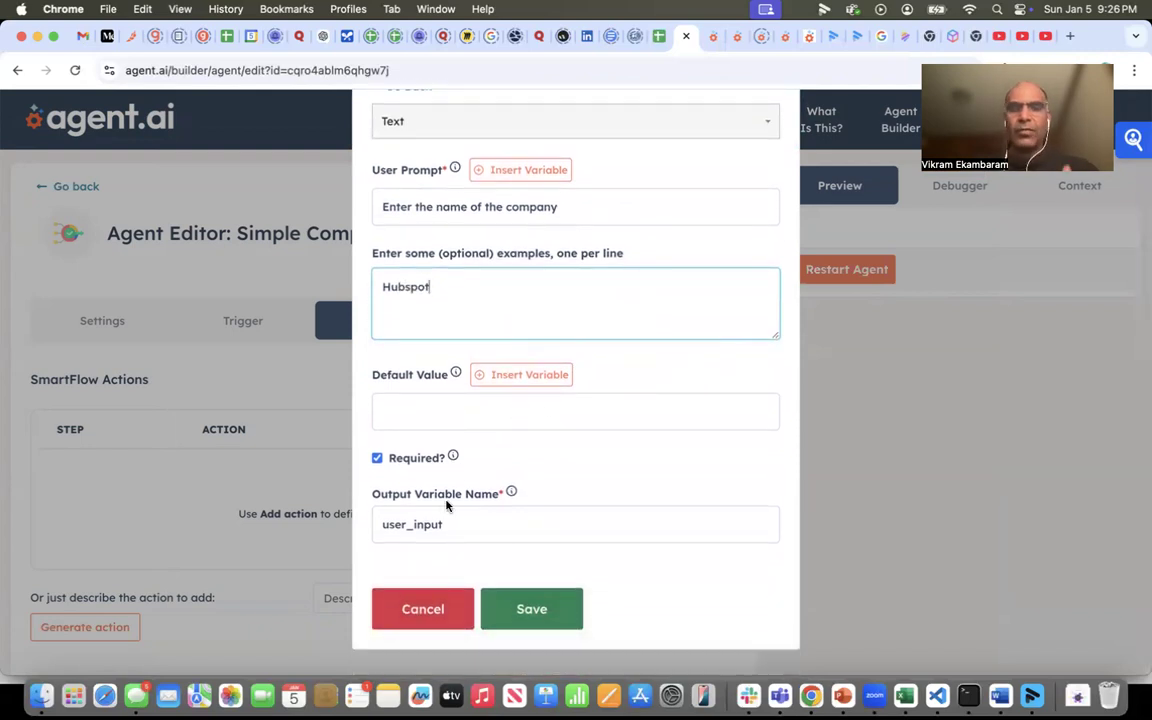
# - Name the user input's output variable out_company and save the action
pyautogui.click(450, 524)
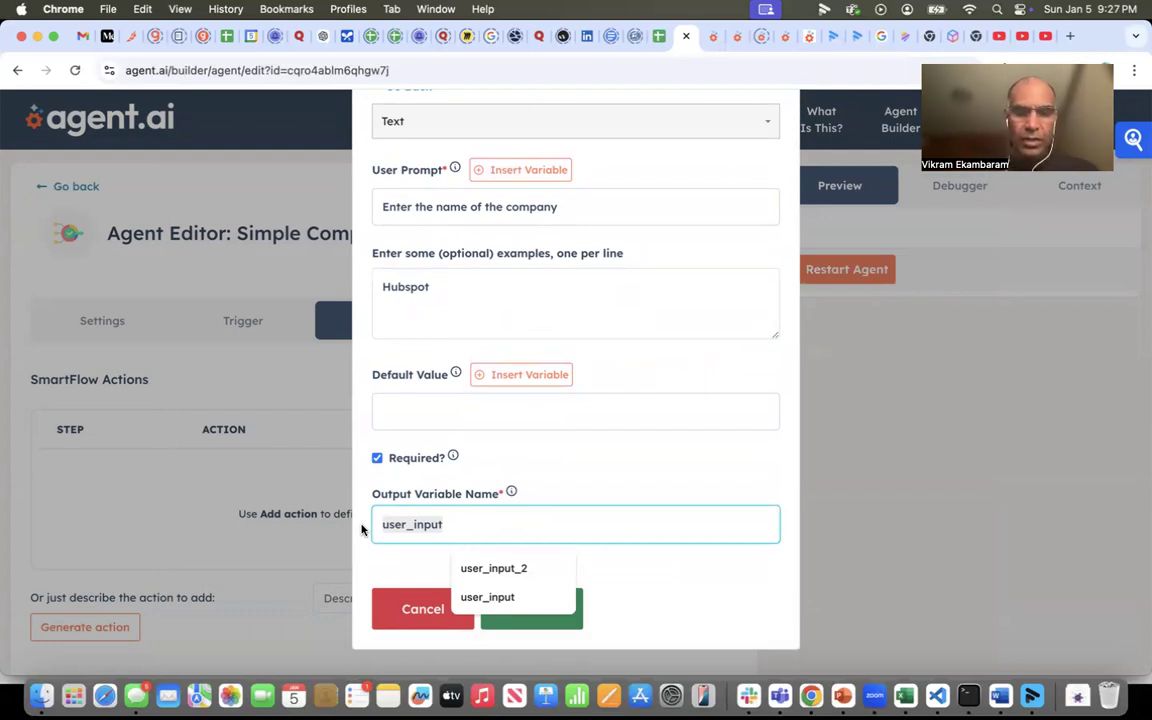
pyautogui.write('out_company')
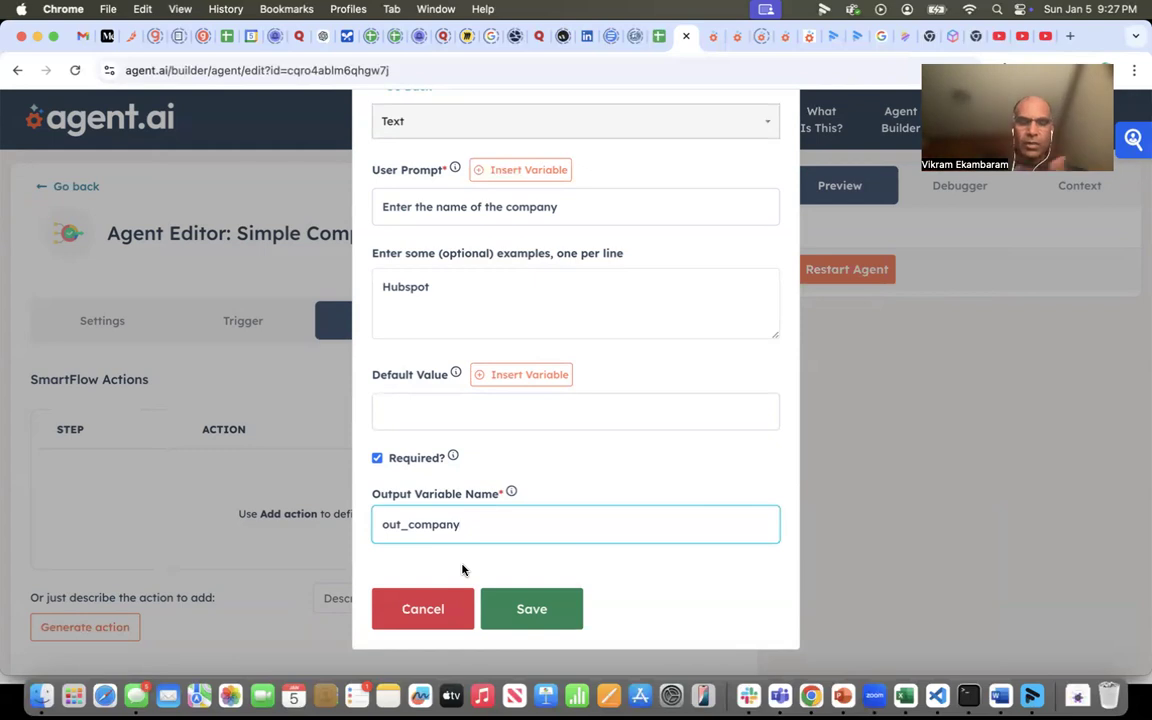
pyautogui.click(543, 614)
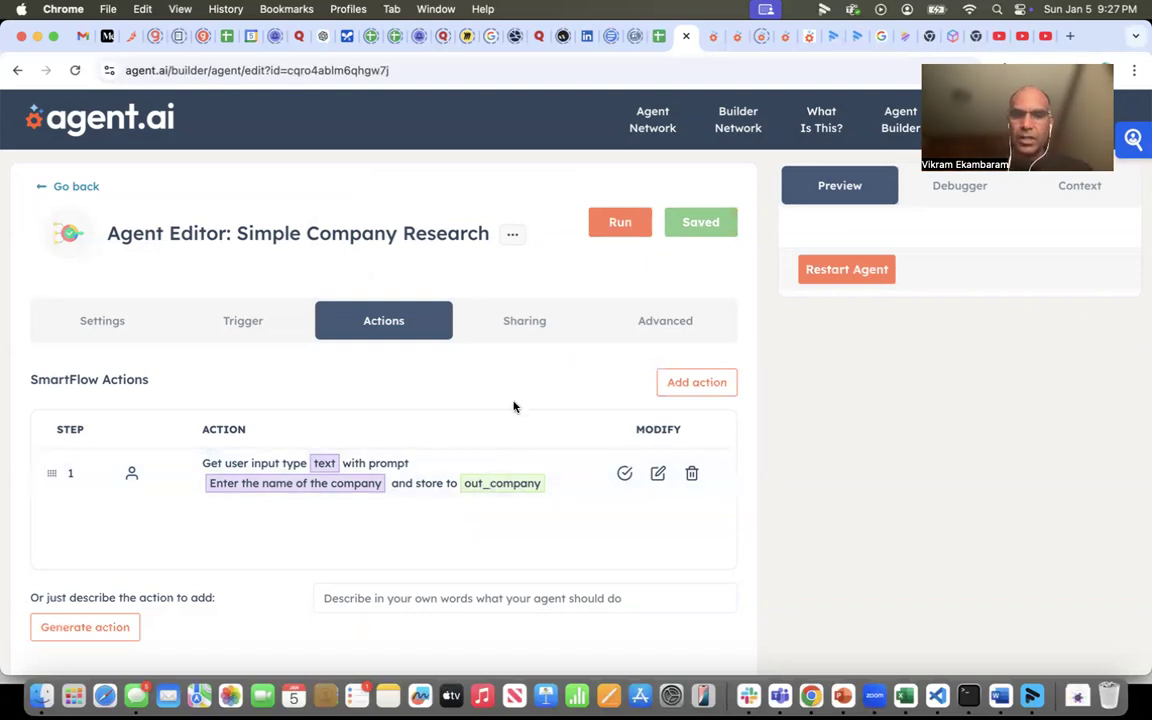
# - Add a Use GenAI (LLM) action and set its LLM engine to GPT-4o-Mini
pyautogui.click(698, 384)
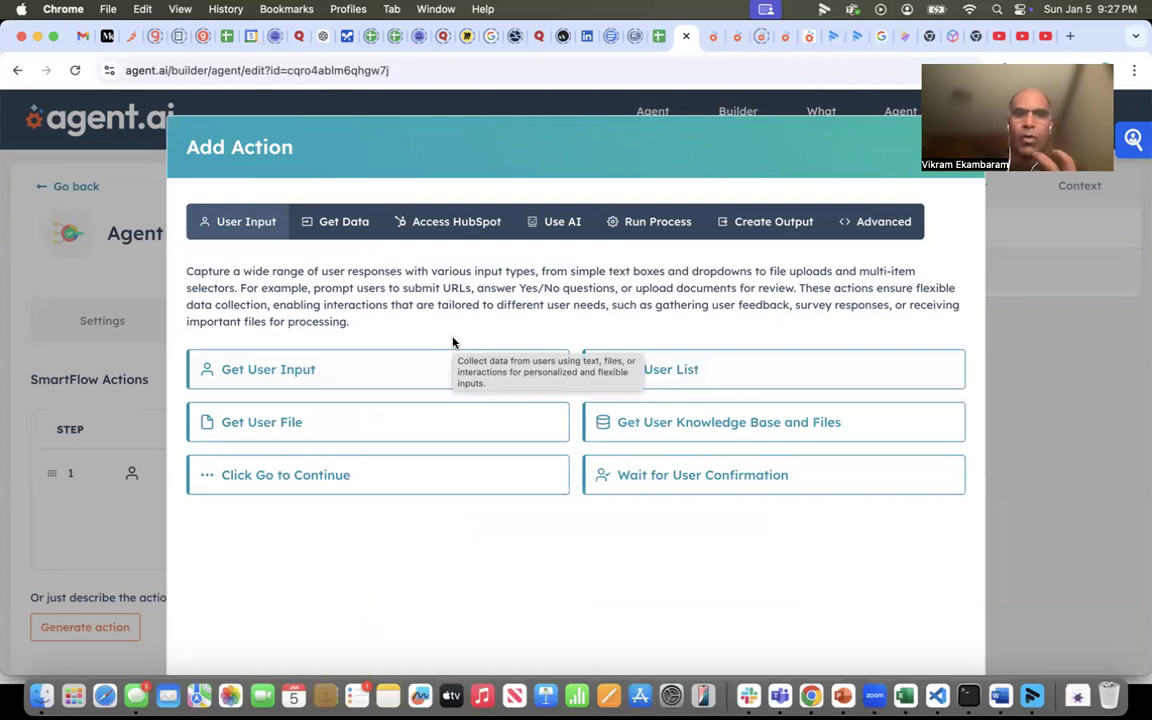
pyautogui.click(559, 229)
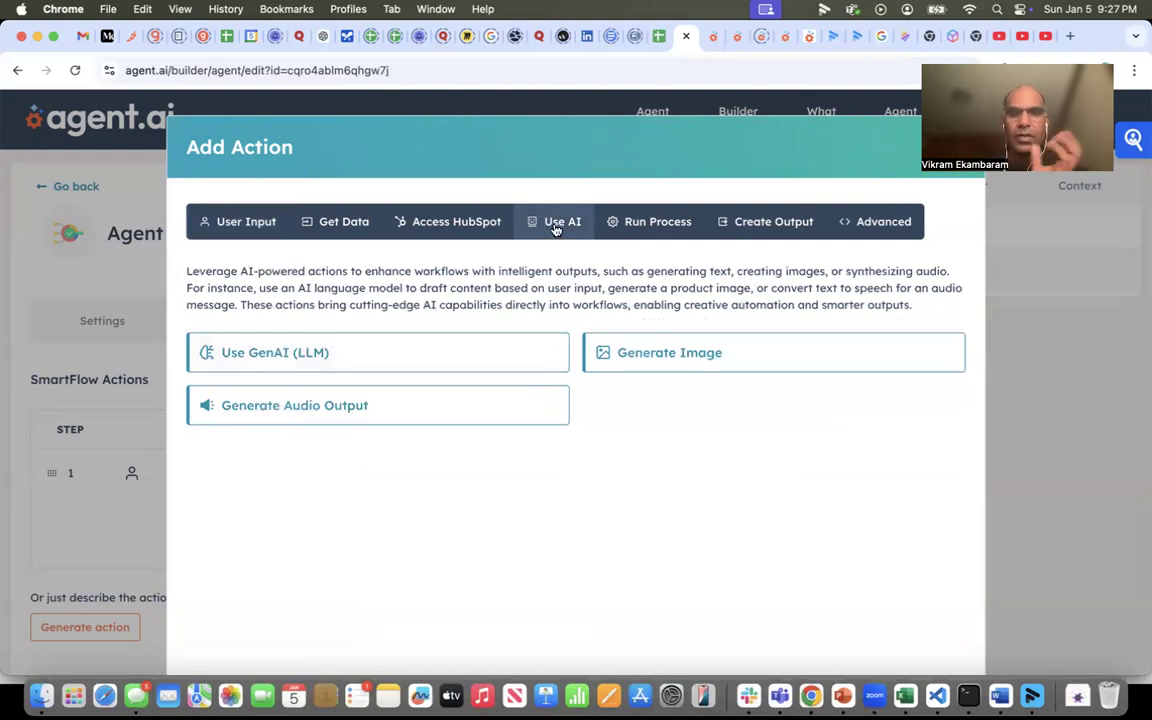
pyautogui.click(274, 354)
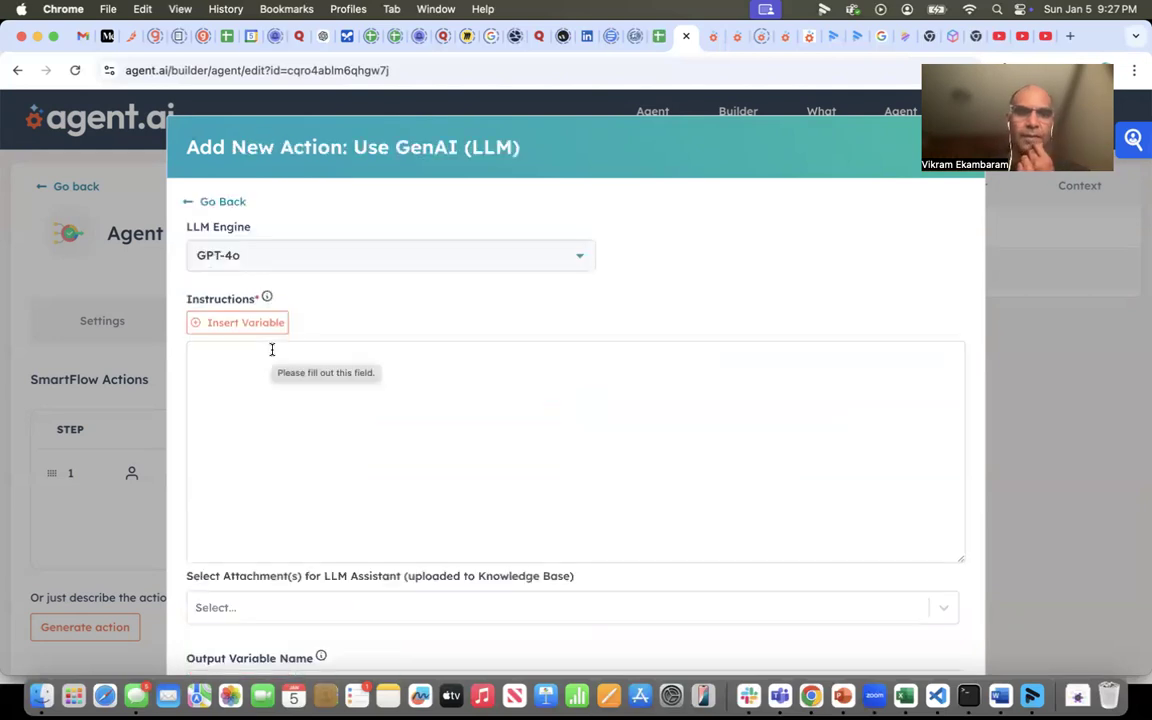
pyautogui.click(348, 258)
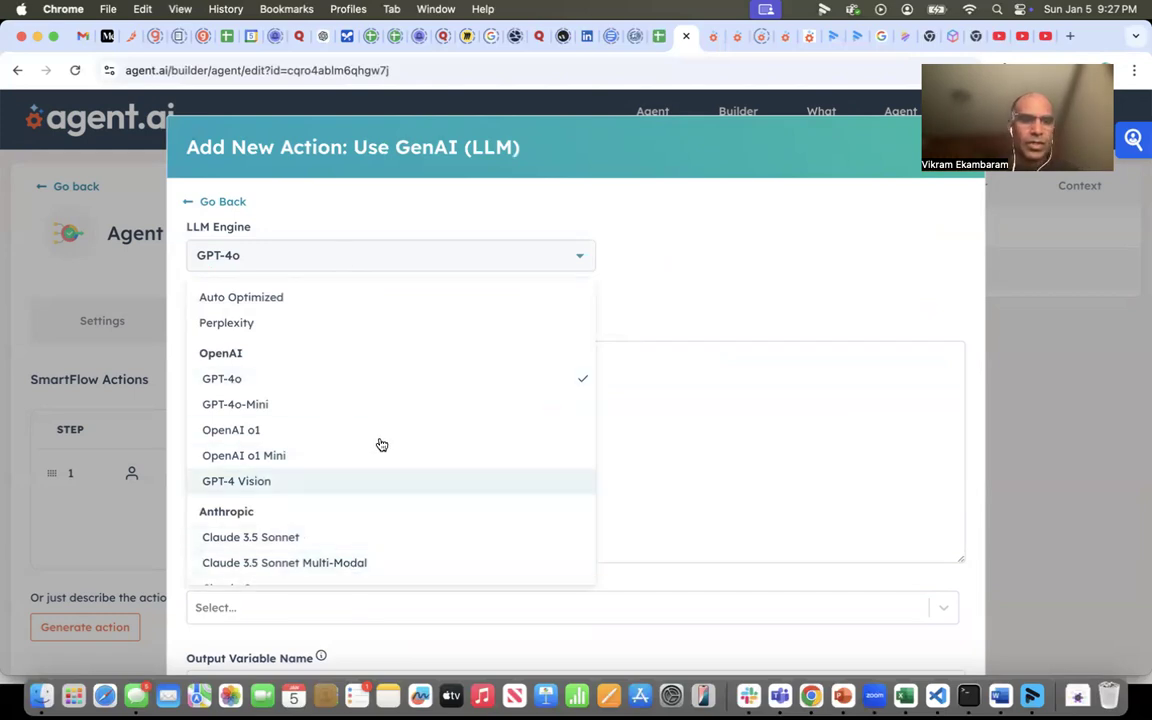
pyautogui.scroll(-5, 381, 440)
pyautogui.scroll(-1, 385, 437)
pyautogui.scroll(5, 385, 437)
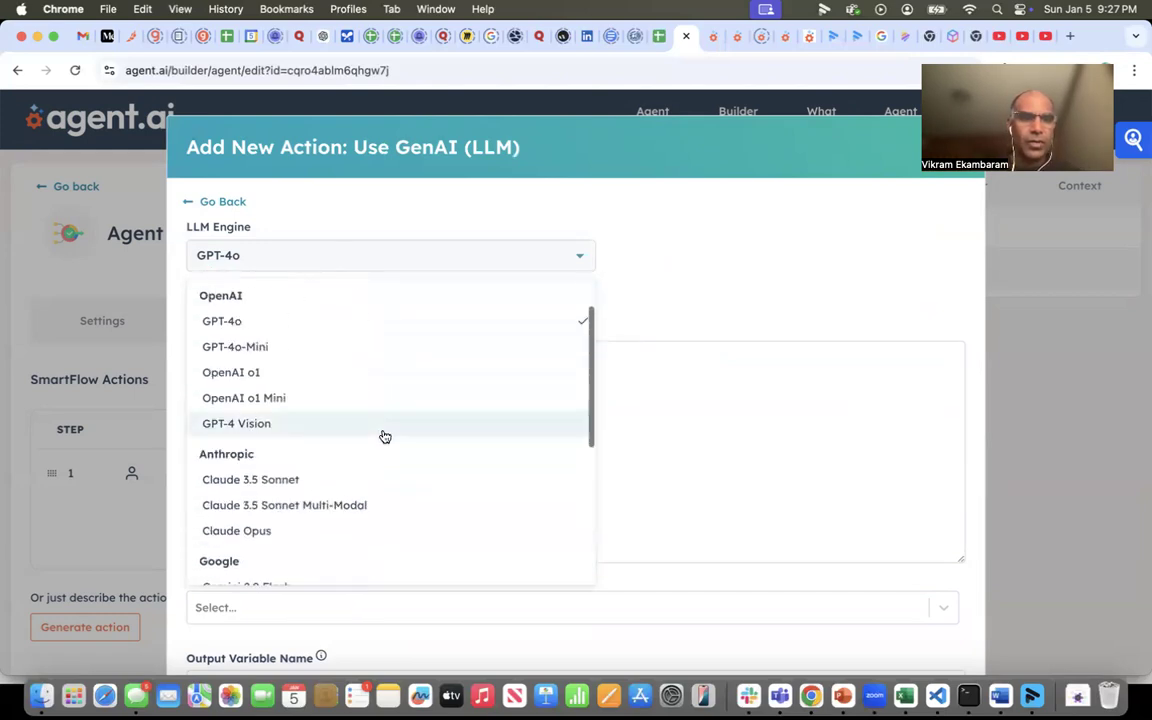
pyautogui.scroll(-3, 385, 437)
pyautogui.scroll(4, 385, 437)
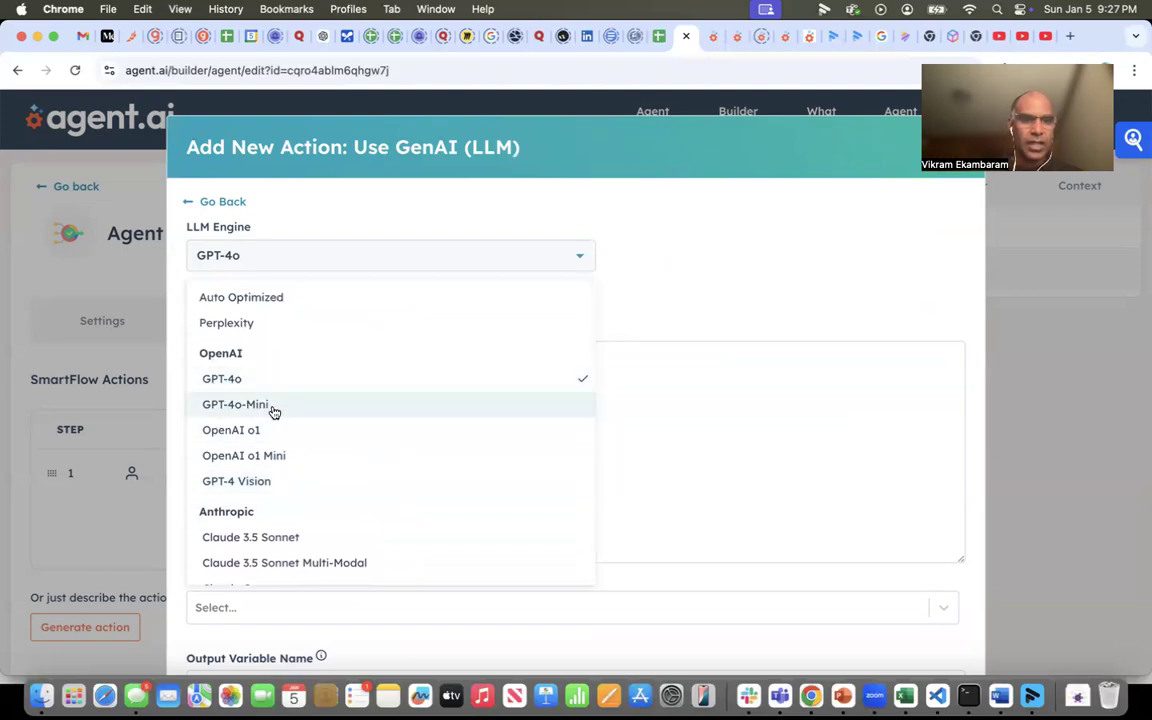
pyautogui.click(270, 405)
# - Begin the LLM instructions with "You are an experienced researcher. I am giving you the name of a company -"
pyautogui.click(312, 368)
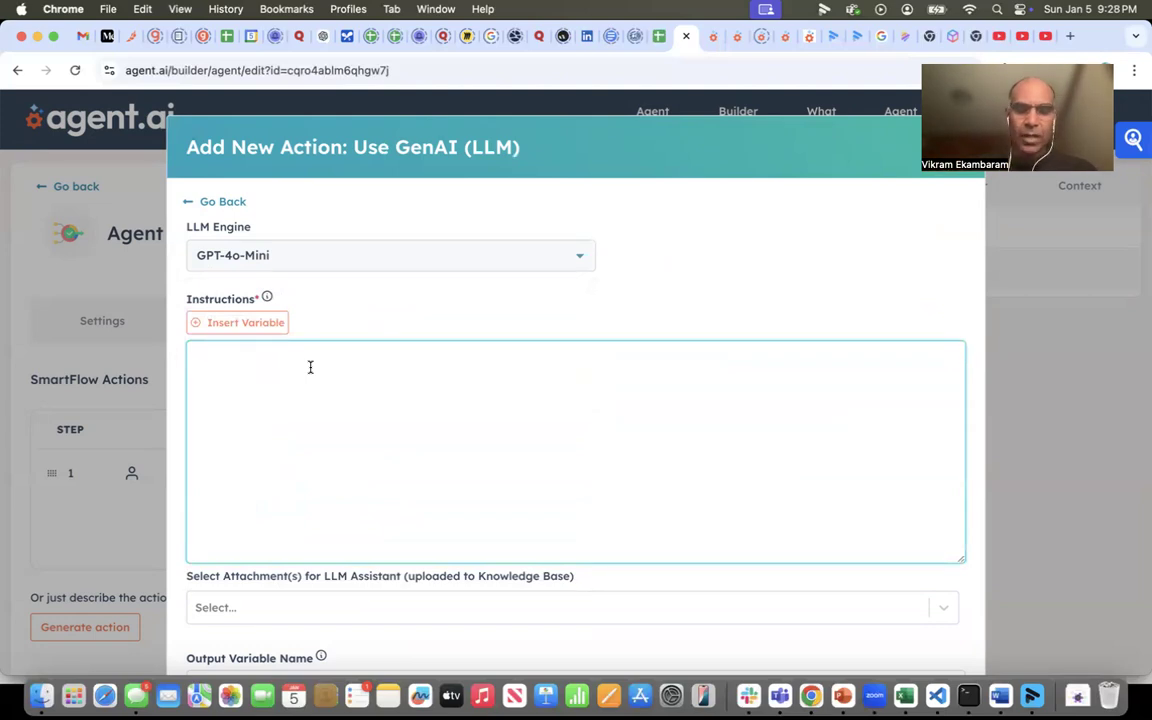
pyautogui.write('YO')
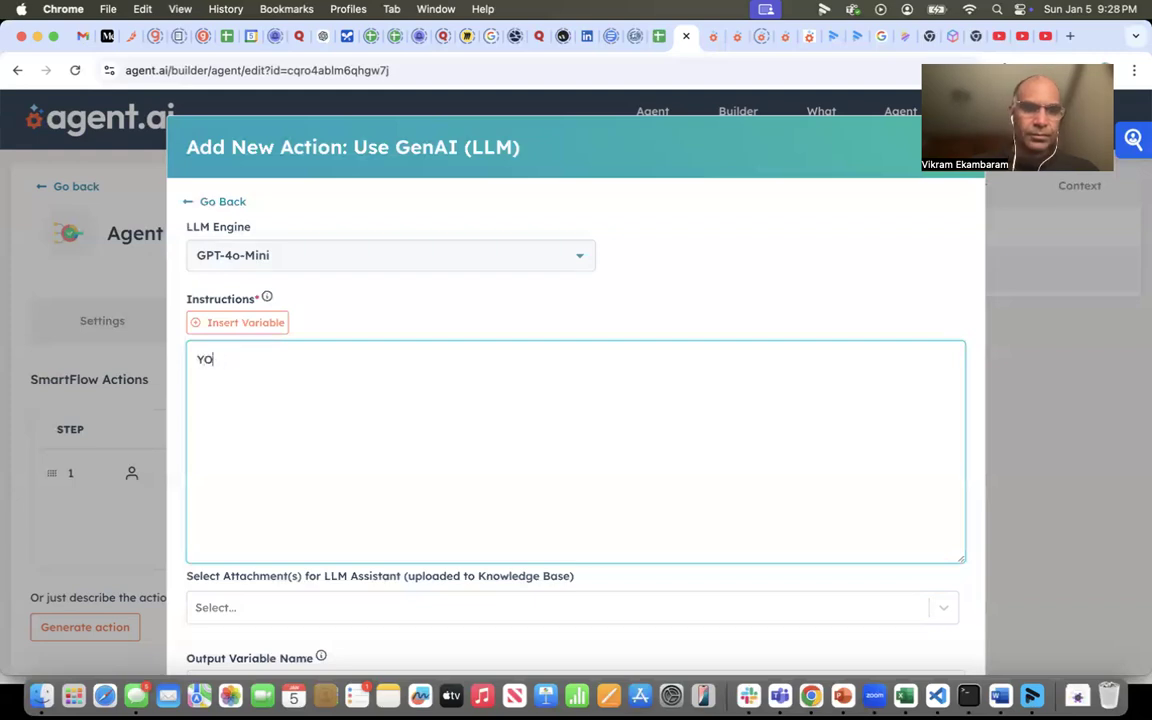
pyautogui.write('u are an experie3nce')
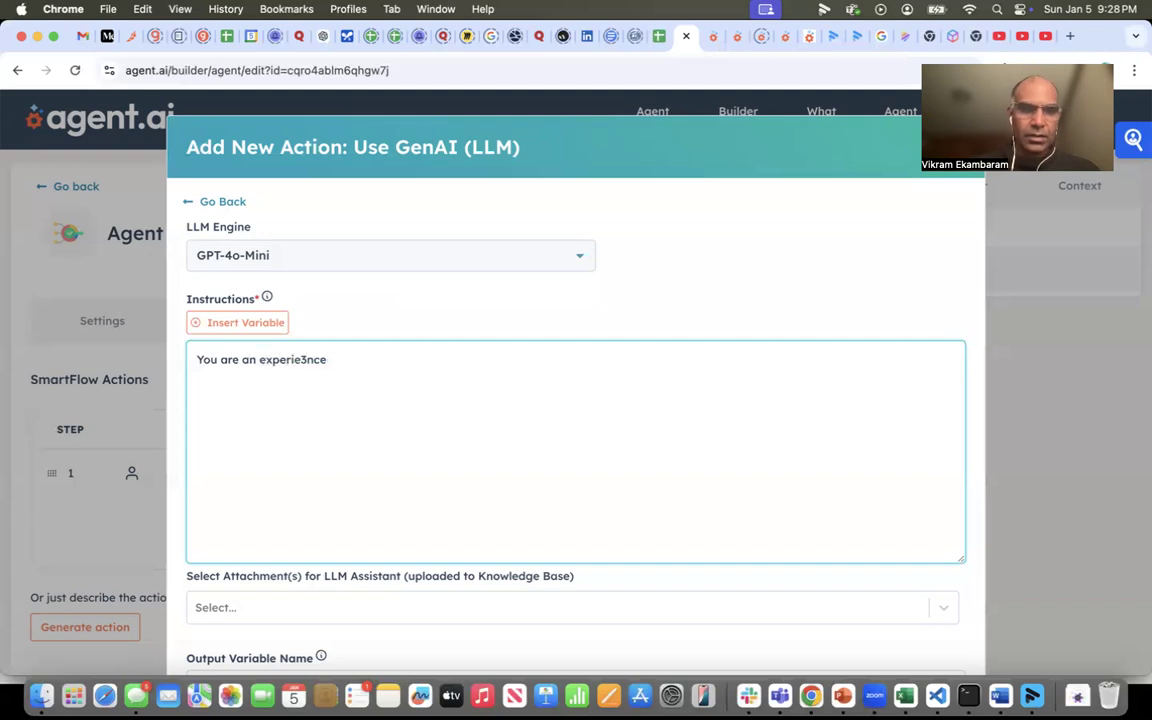
pyautogui.press('BackSpace')
pyautogui.press('BackSpace')
pyautogui.press('BackSpace')
pyautogui.press('BackSpace')
pyautogui.write('nced resear')
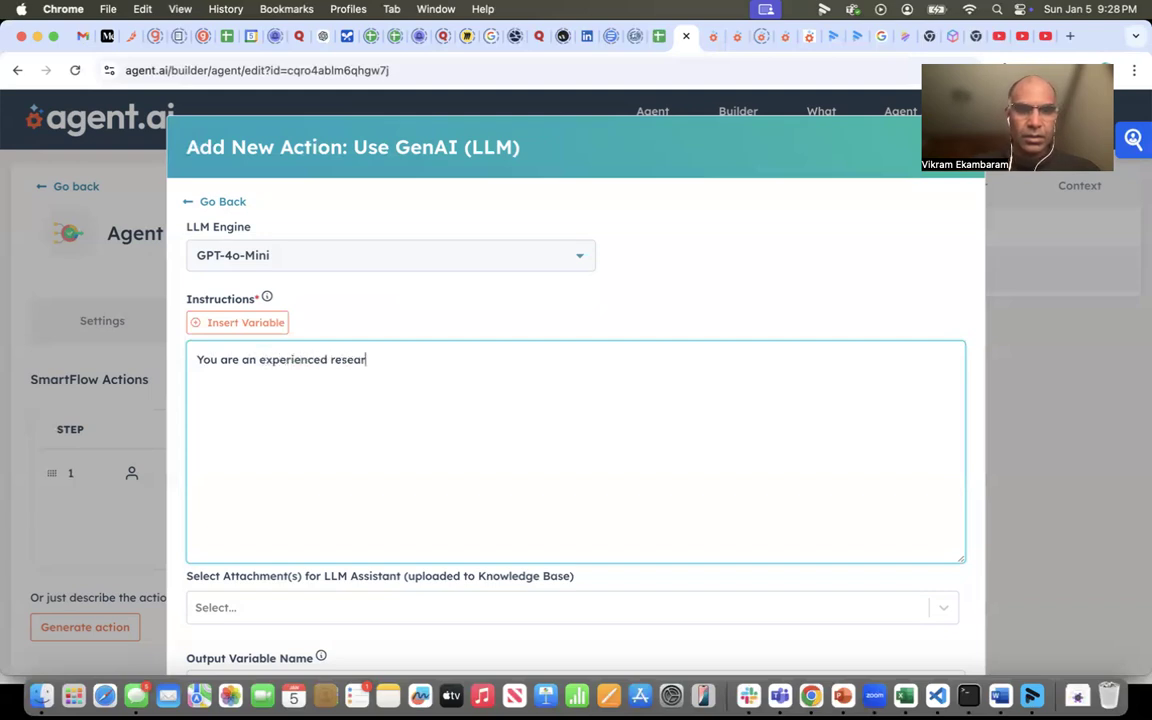
pyautogui.write('cher. I am')
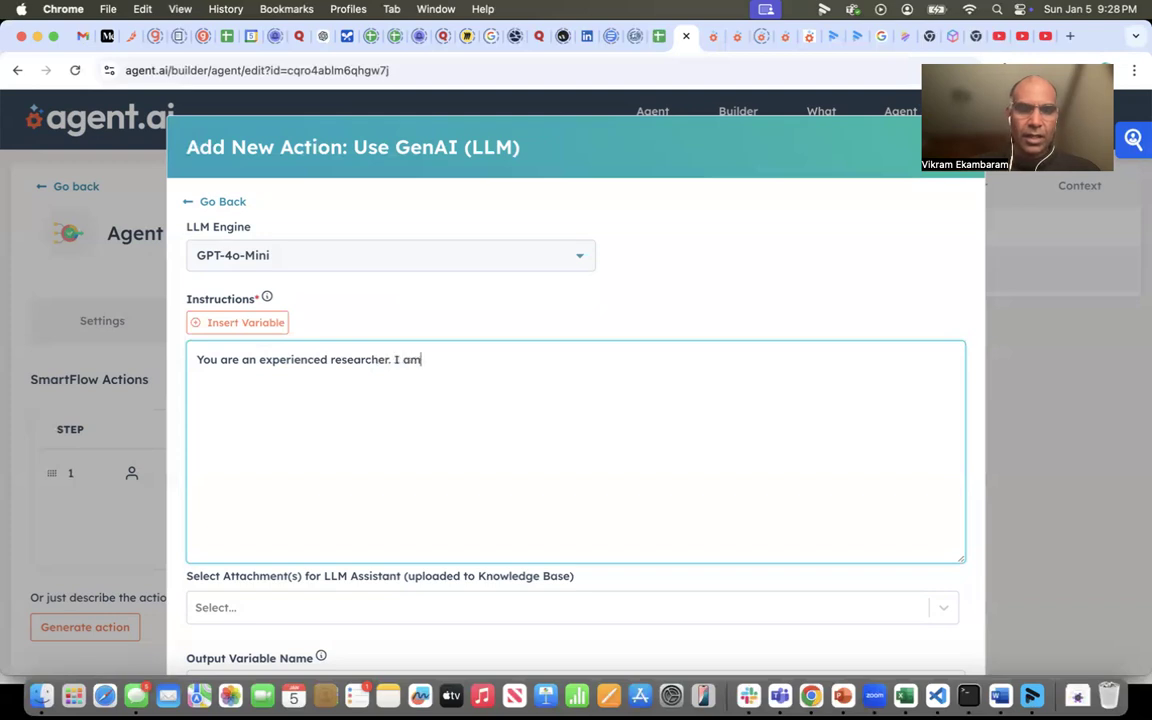
pyautogui.write(' giving you the nam')
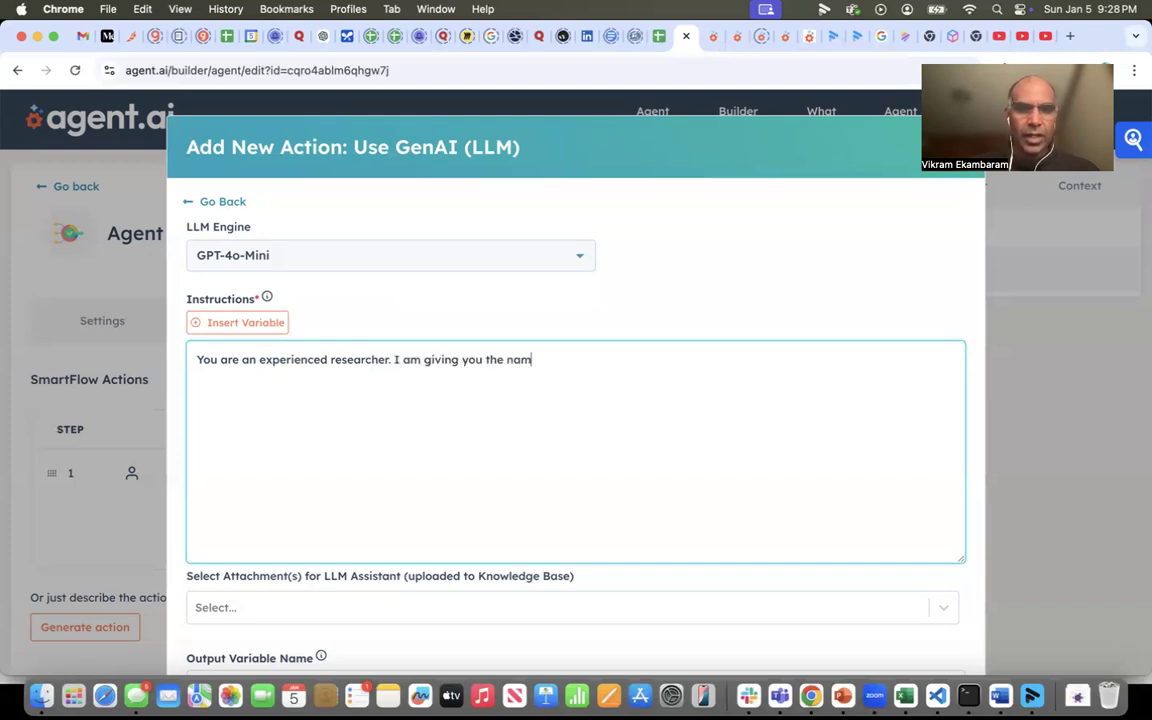
pyautogui.write('e of a company -')
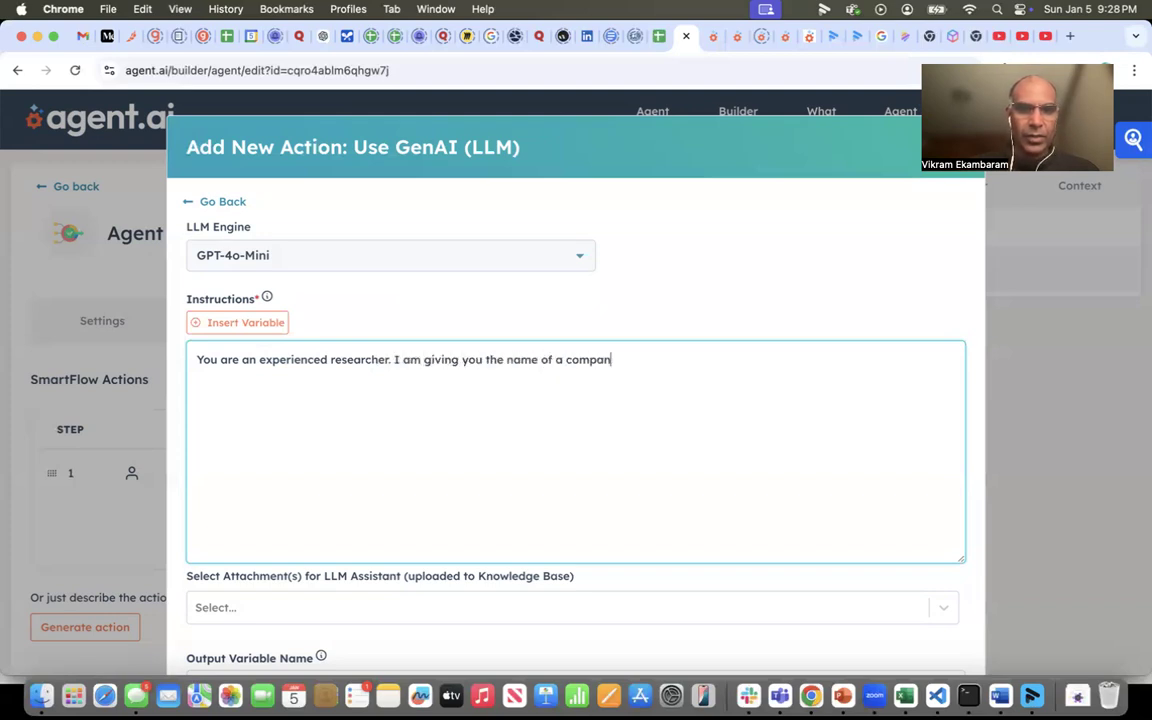
# - Insert the out_company agent variable after the dash at the end of the instructions
pyautogui.click(192, 322)
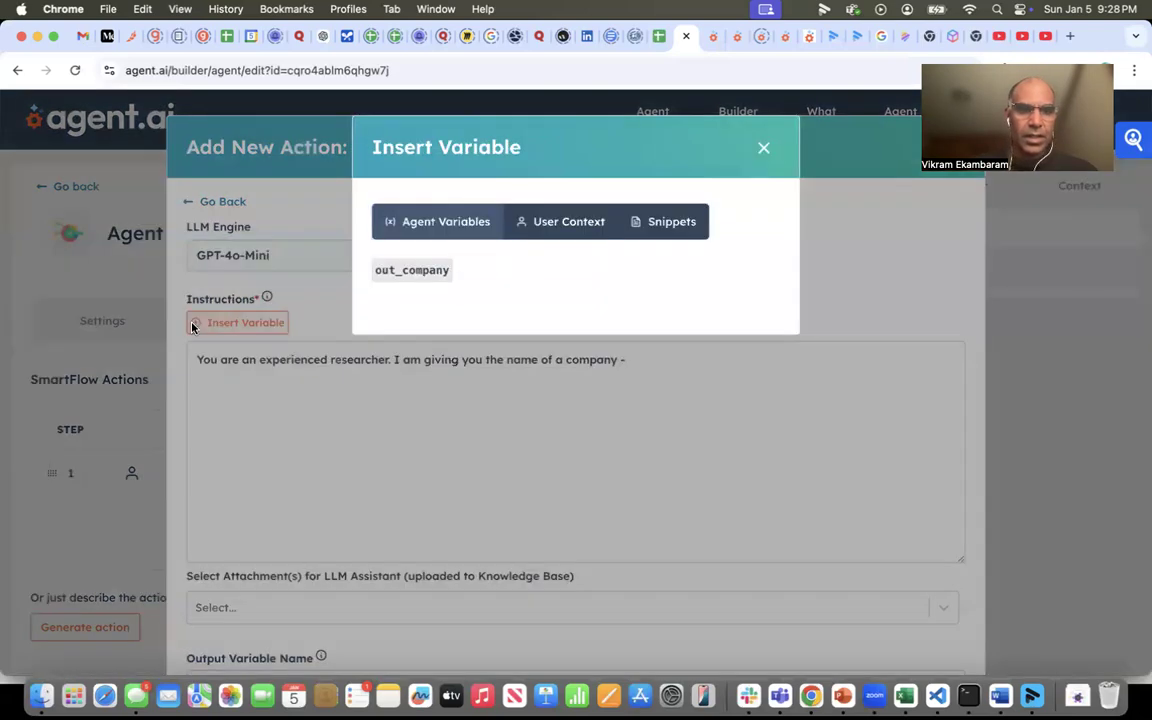
pyautogui.click(396, 277)
pyautogui.click(627, 360)
pyautogui.click(814, 421)
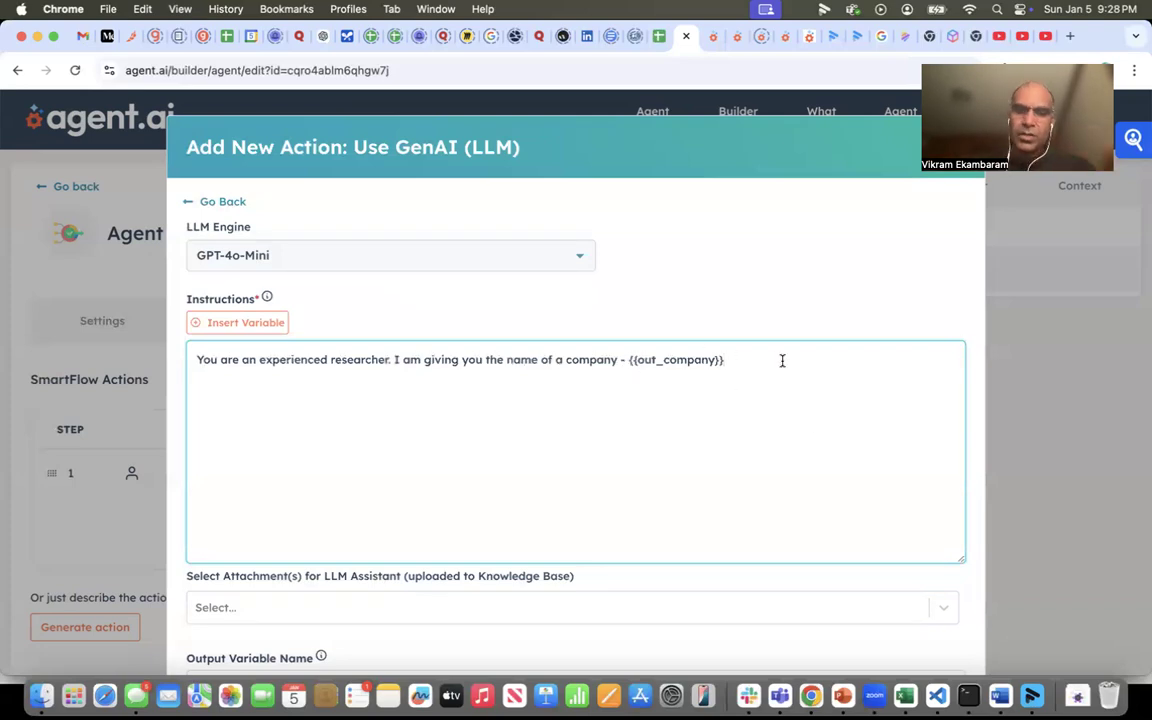
# - Complete the instructions with ". I would like you to research this company and list out the products this company sells and what industry it is in."
pyautogui.write('. I would like you to')
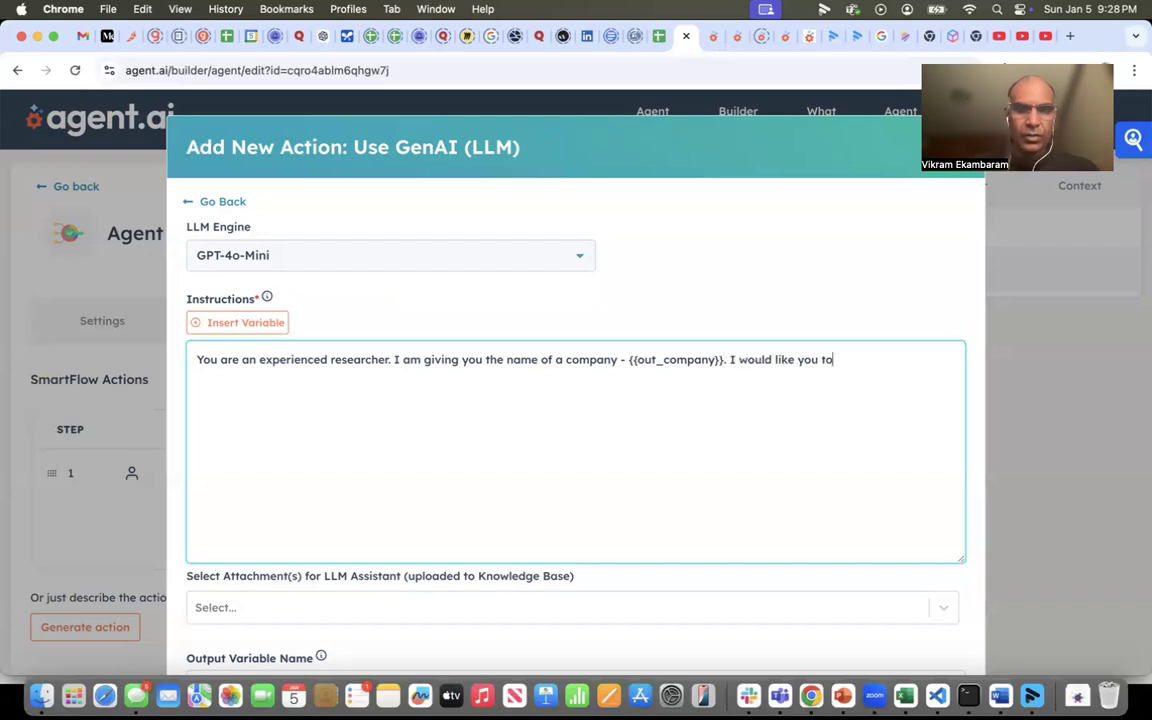
pyautogui.write(' research this company and')
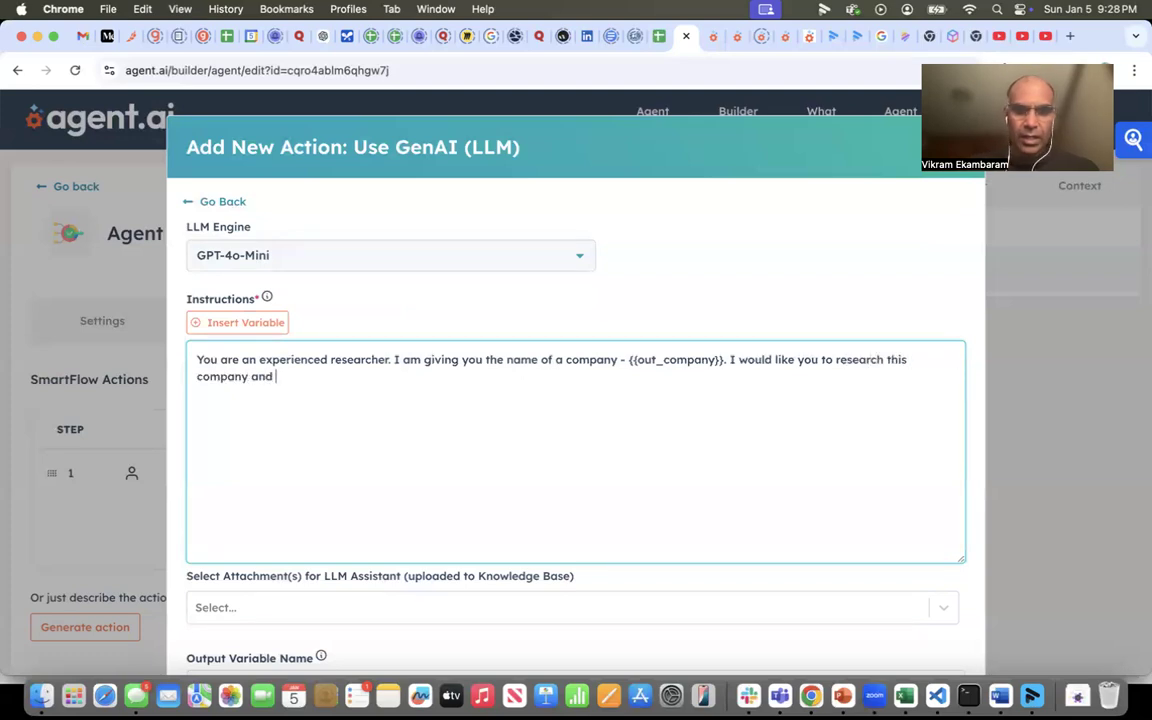
pyautogui.write(' list out the products this company sells and what industry it is in.')
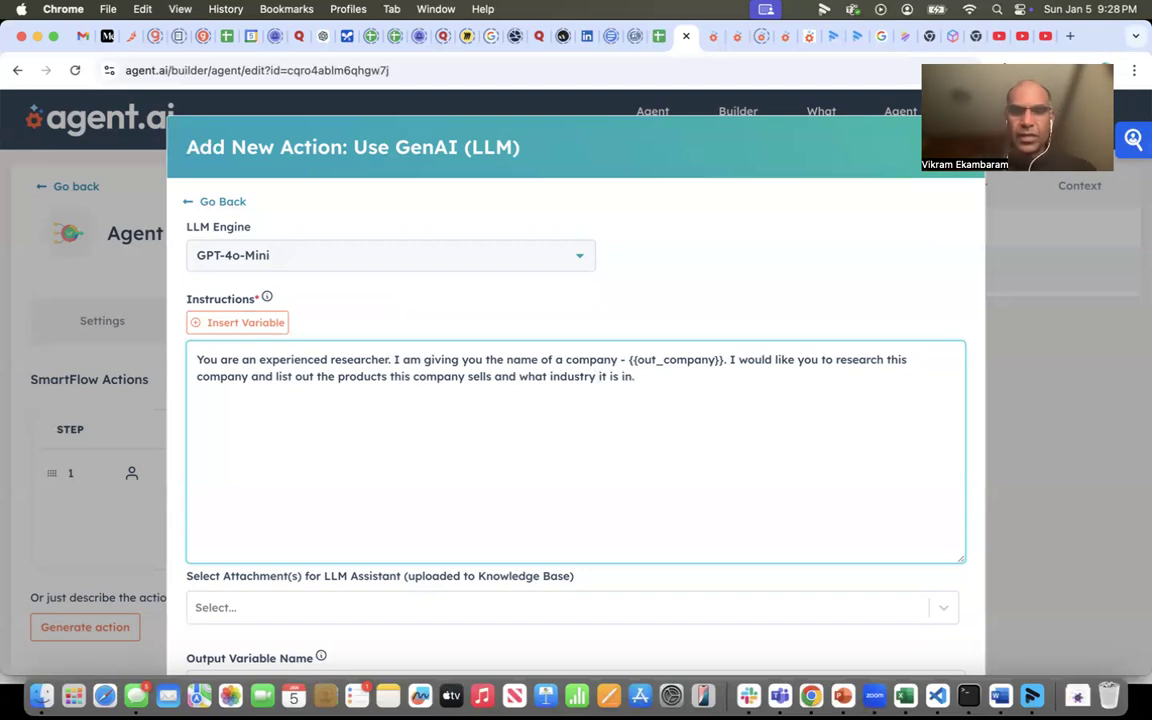
# - Name the LLM action's output variable out_company_research and save the action
pyautogui.scroll(-4, 704, 396)
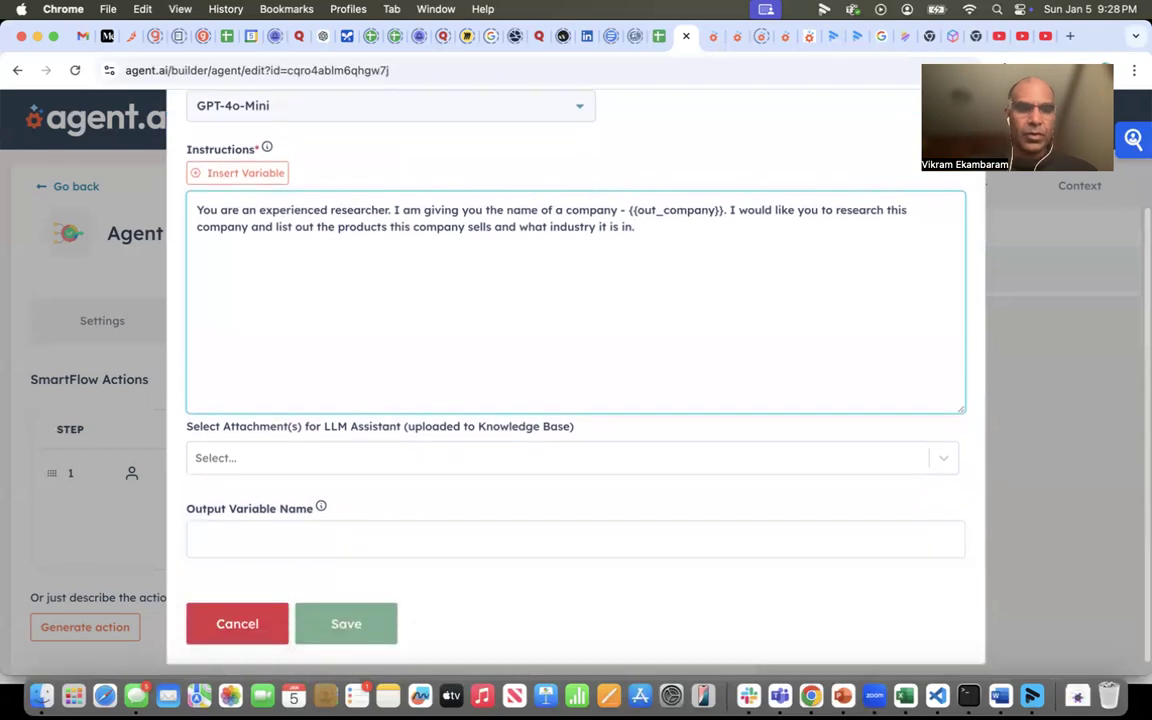
pyautogui.click(427, 527)
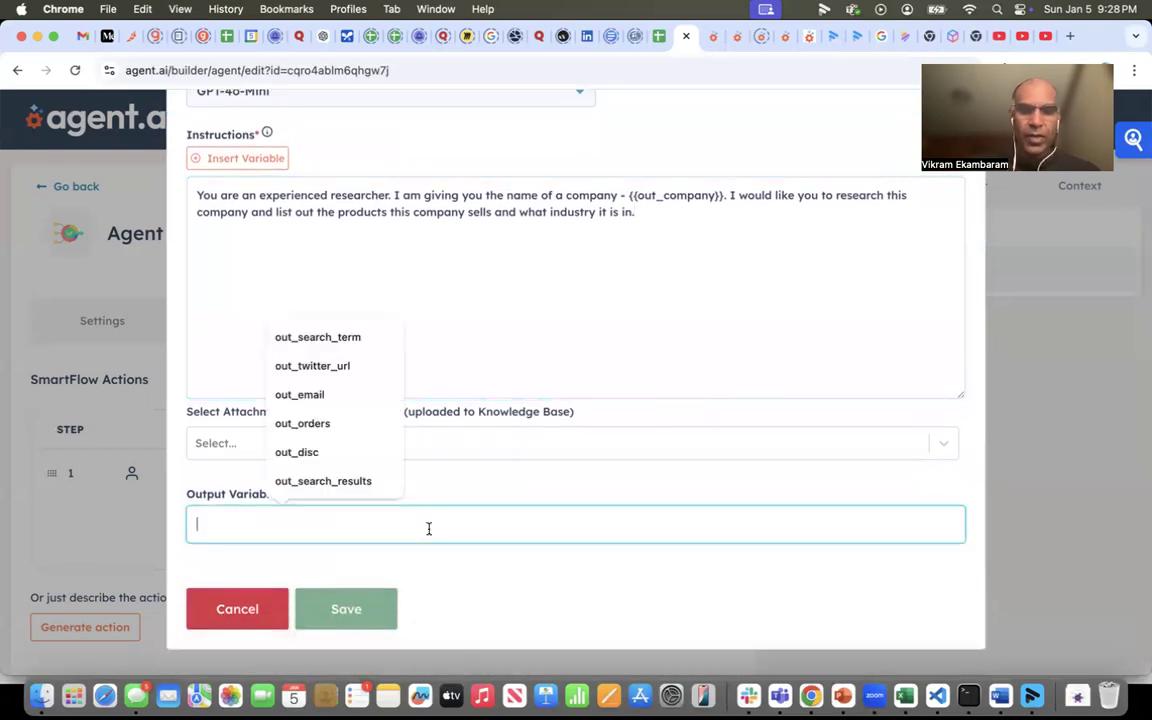
pyautogui.write('out_com')
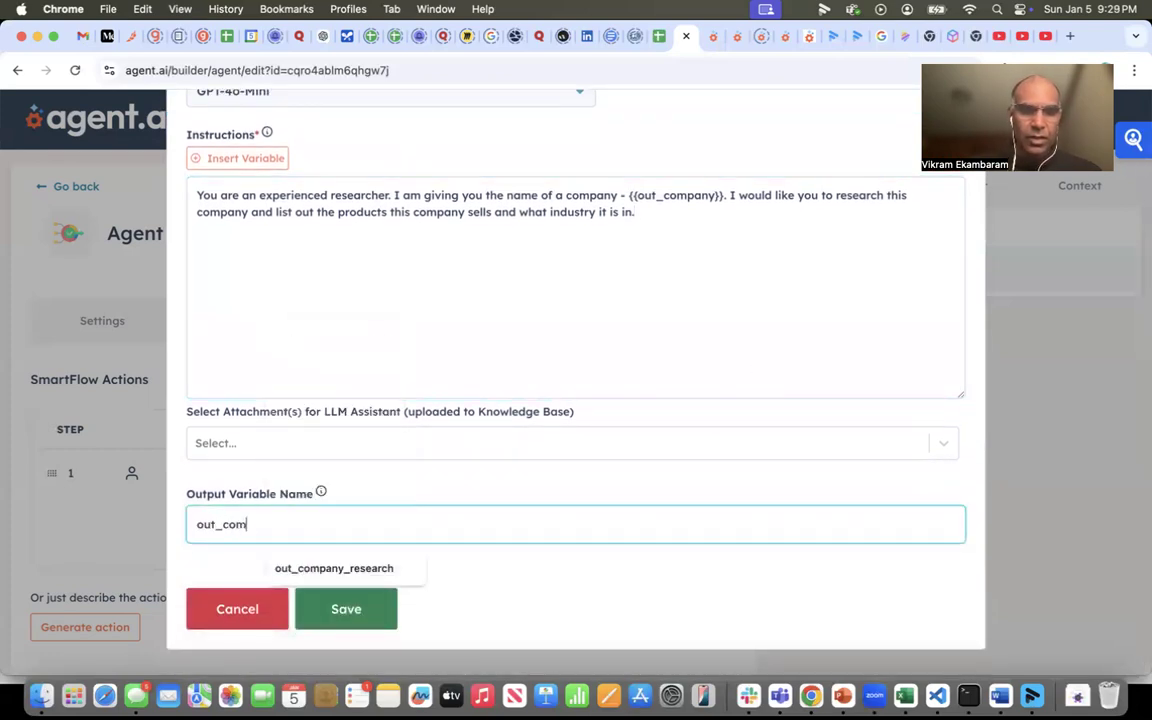
pyautogui.write('pn')
pyautogui.press('BackSpace')
pyautogui.press('BackSpace')
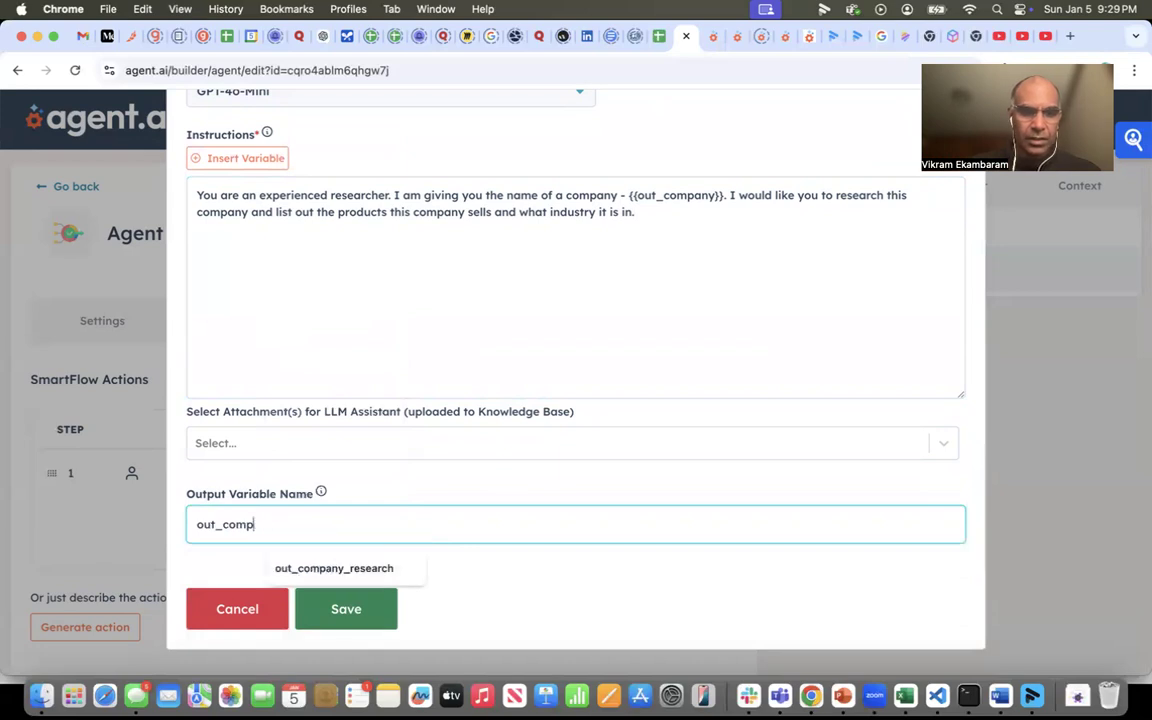
pyautogui.click(365, 566)
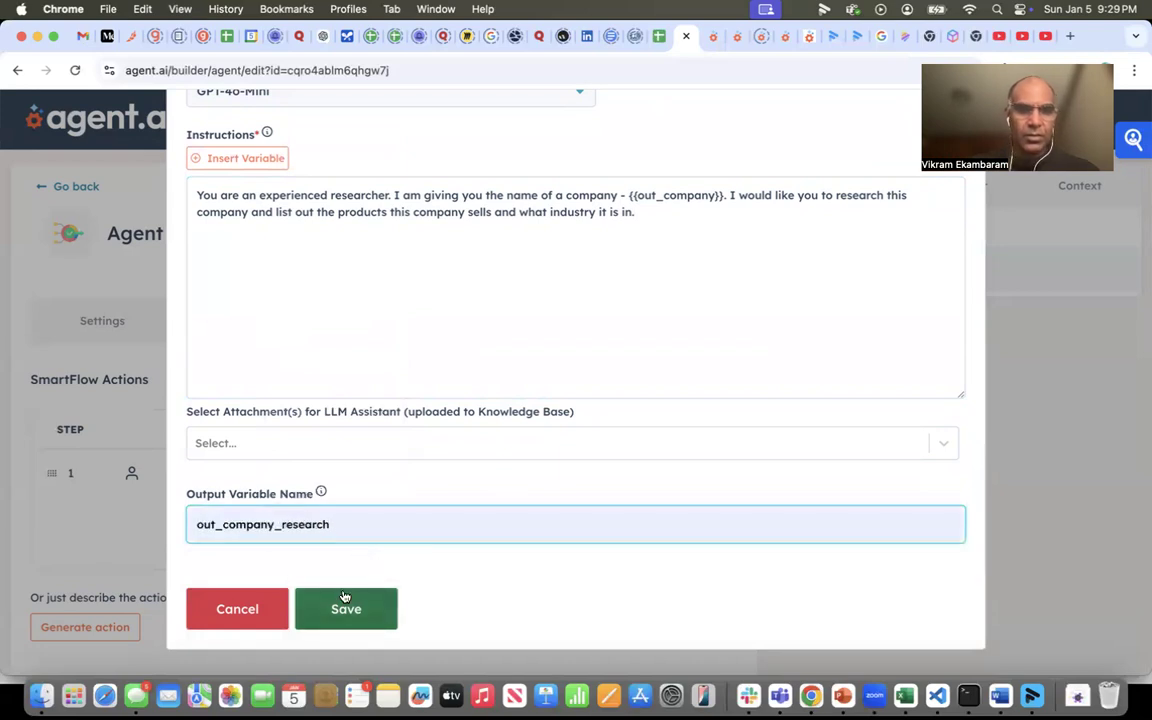
pyautogui.click(345, 596)
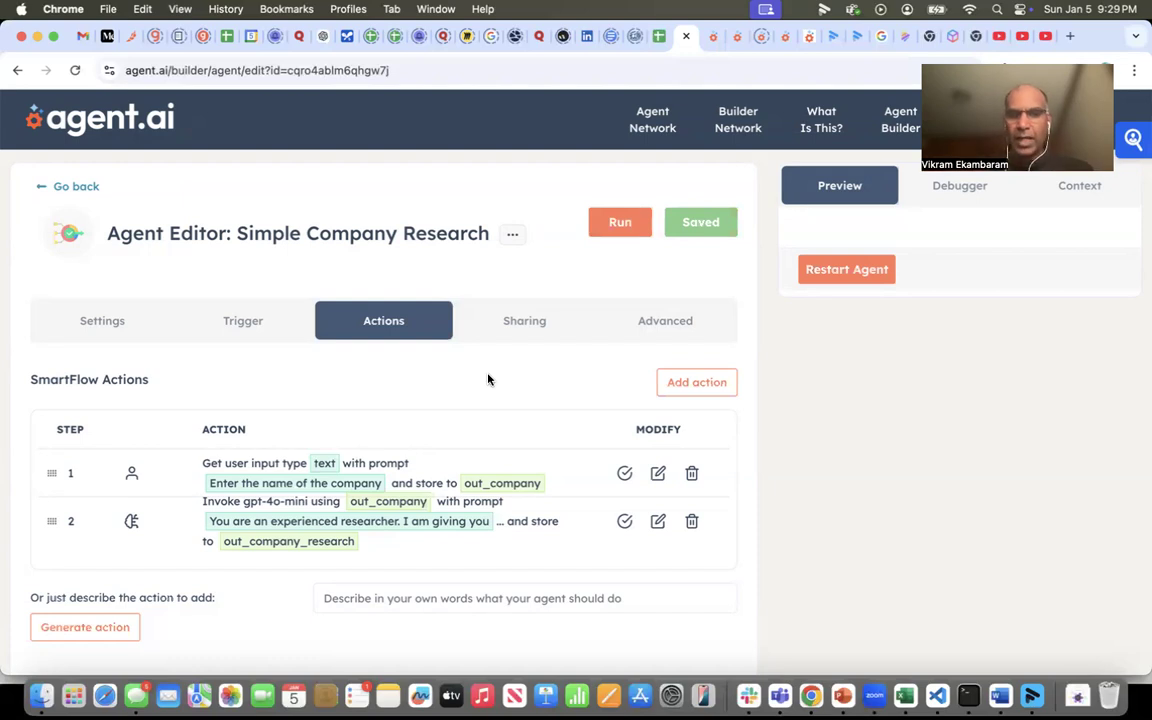
# - Add a Show User Output action that displays the out_company_research variable and save it
pyautogui.click(683, 385)
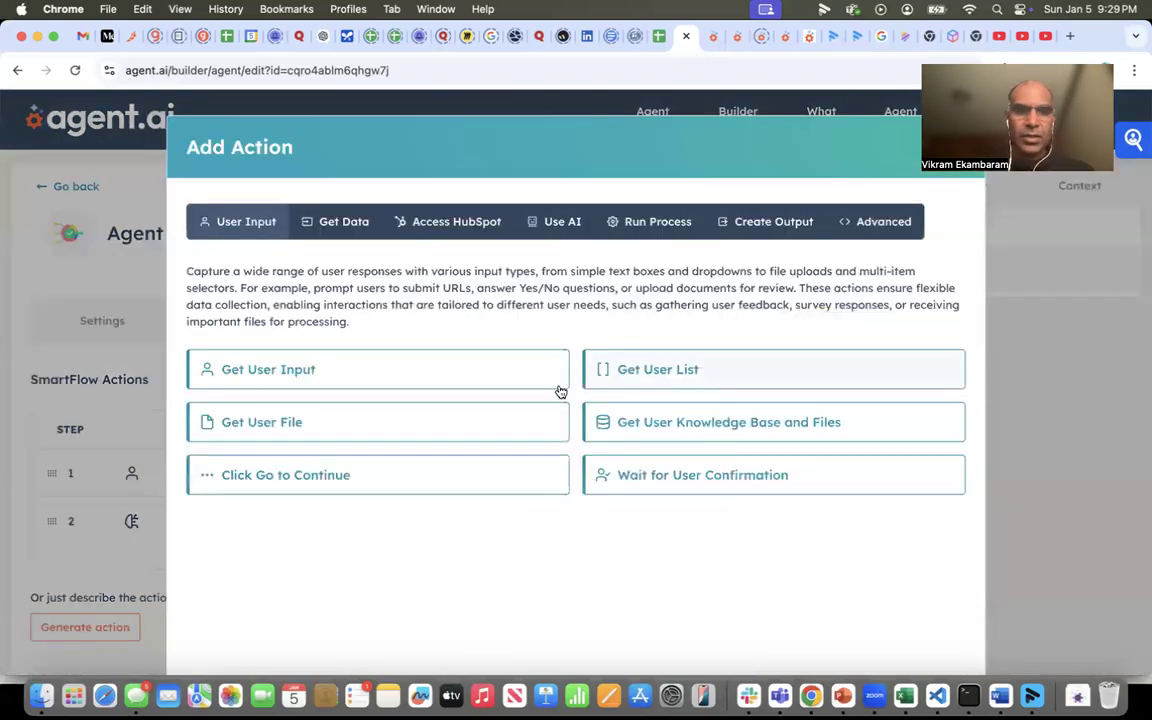
pyautogui.click(735, 222)
pyautogui.click(296, 357)
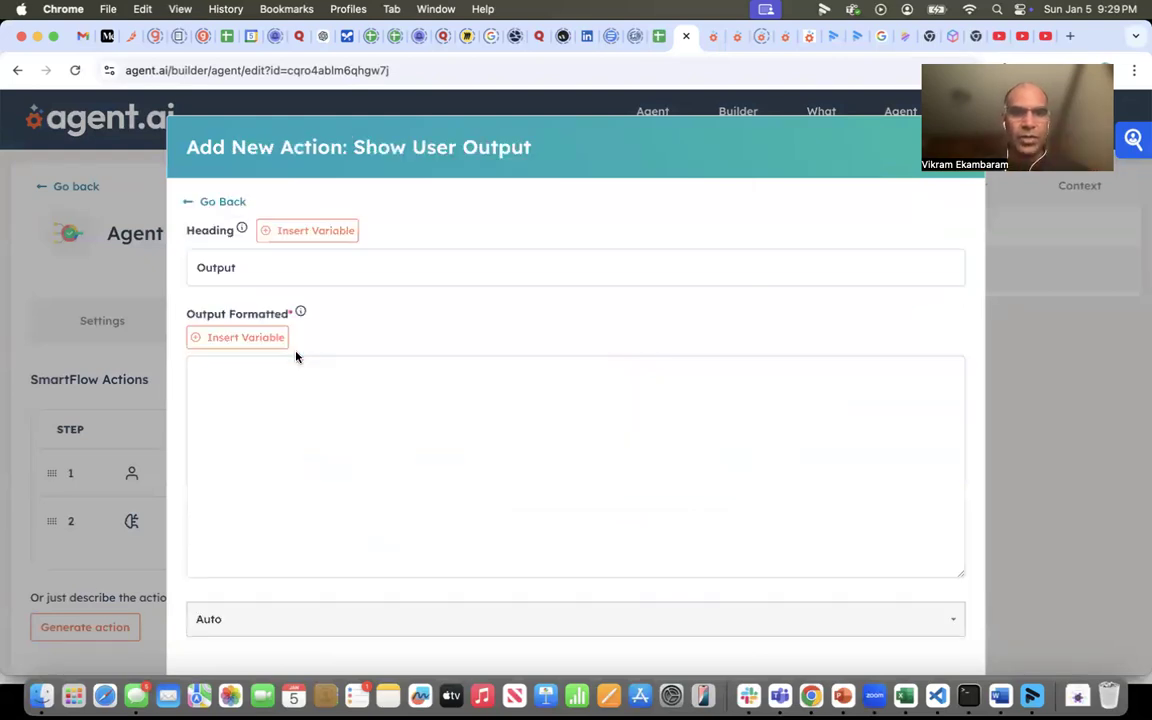
pyautogui.click(193, 337)
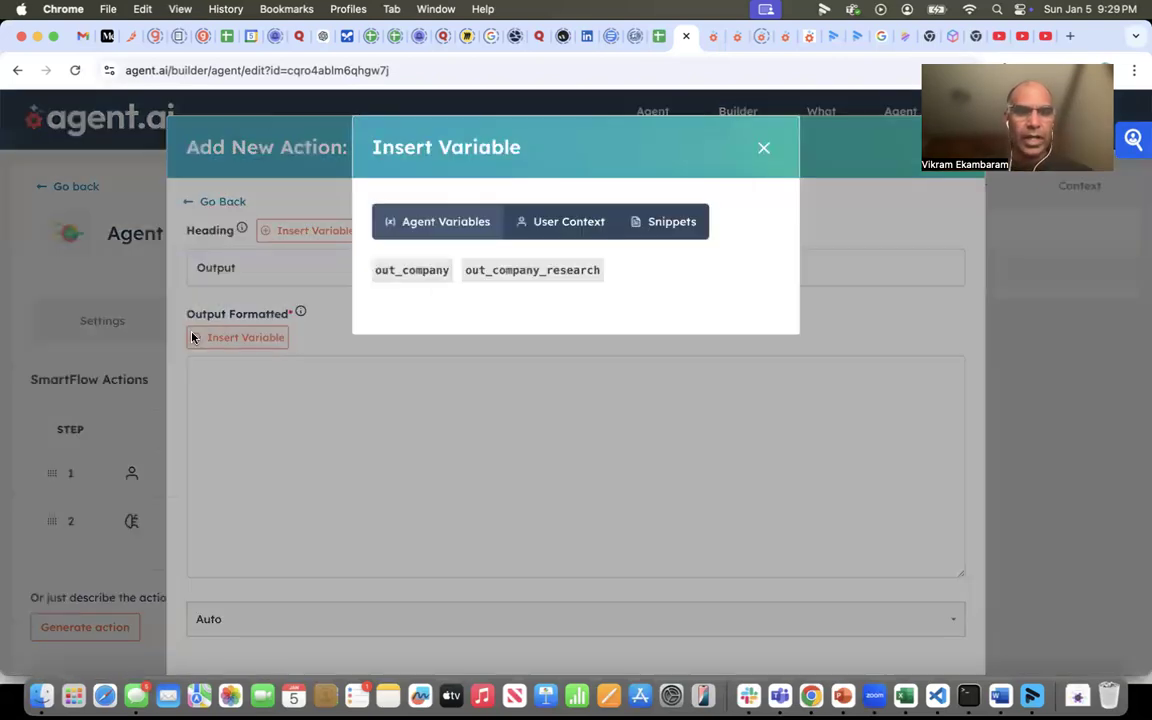
pyautogui.click(488, 272)
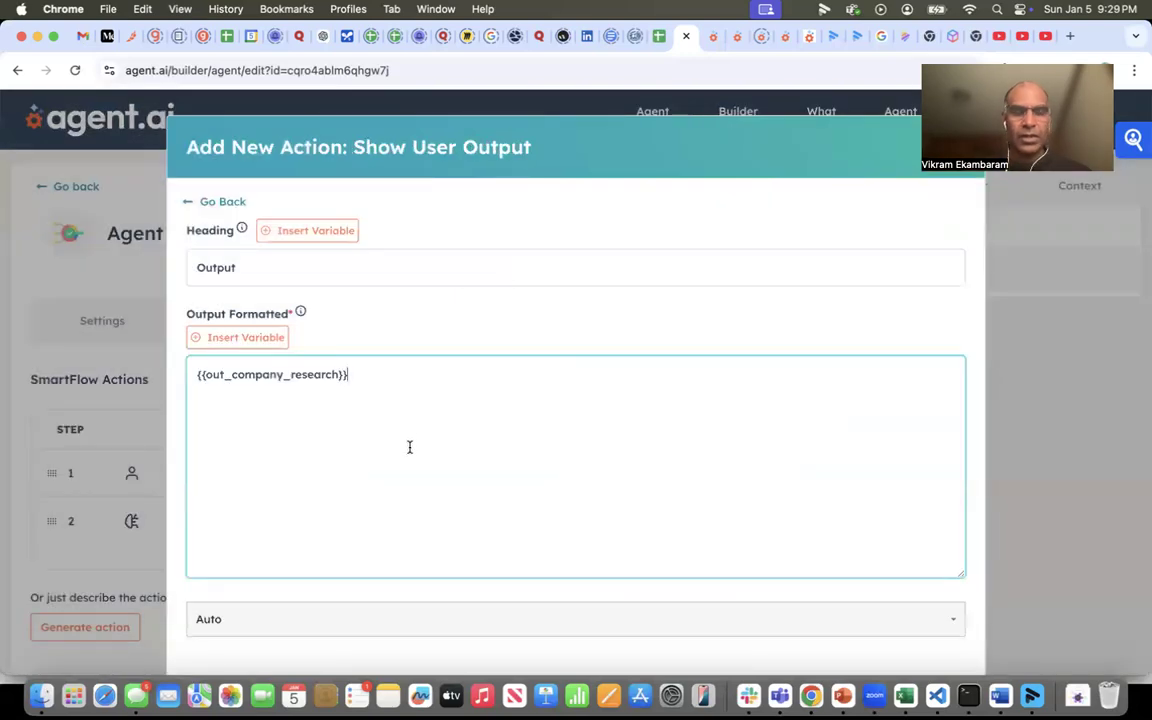
pyautogui.scroll(-3, 409, 447)
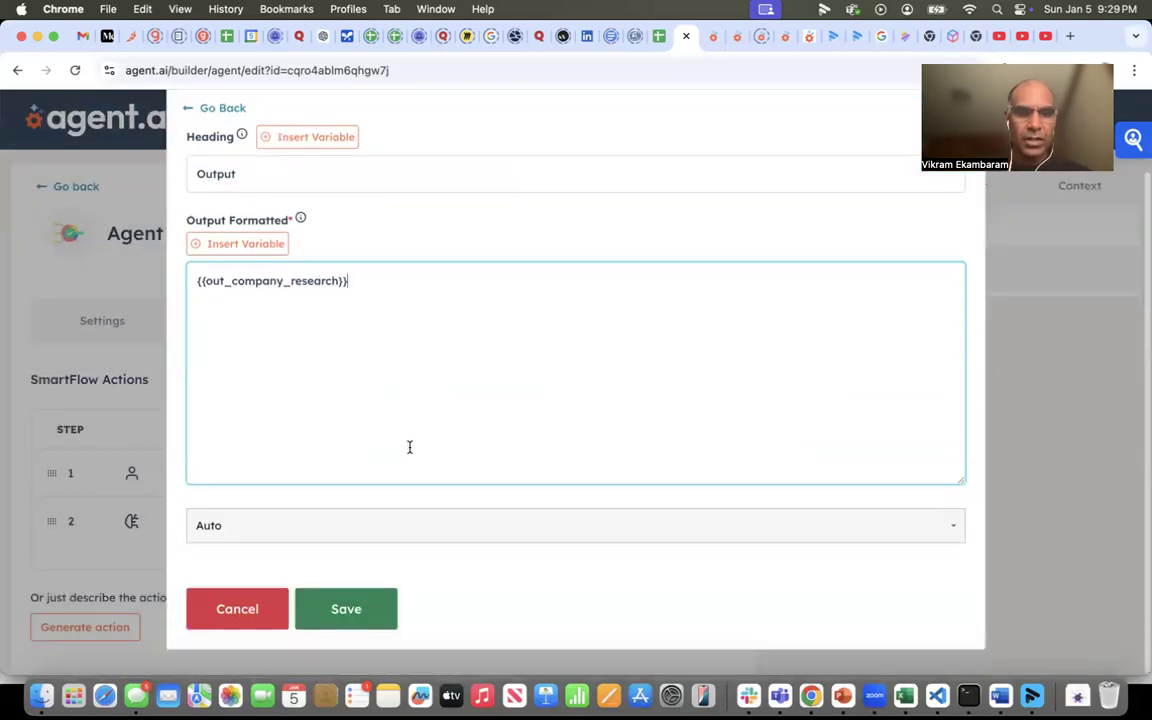
pyautogui.click(346, 611)
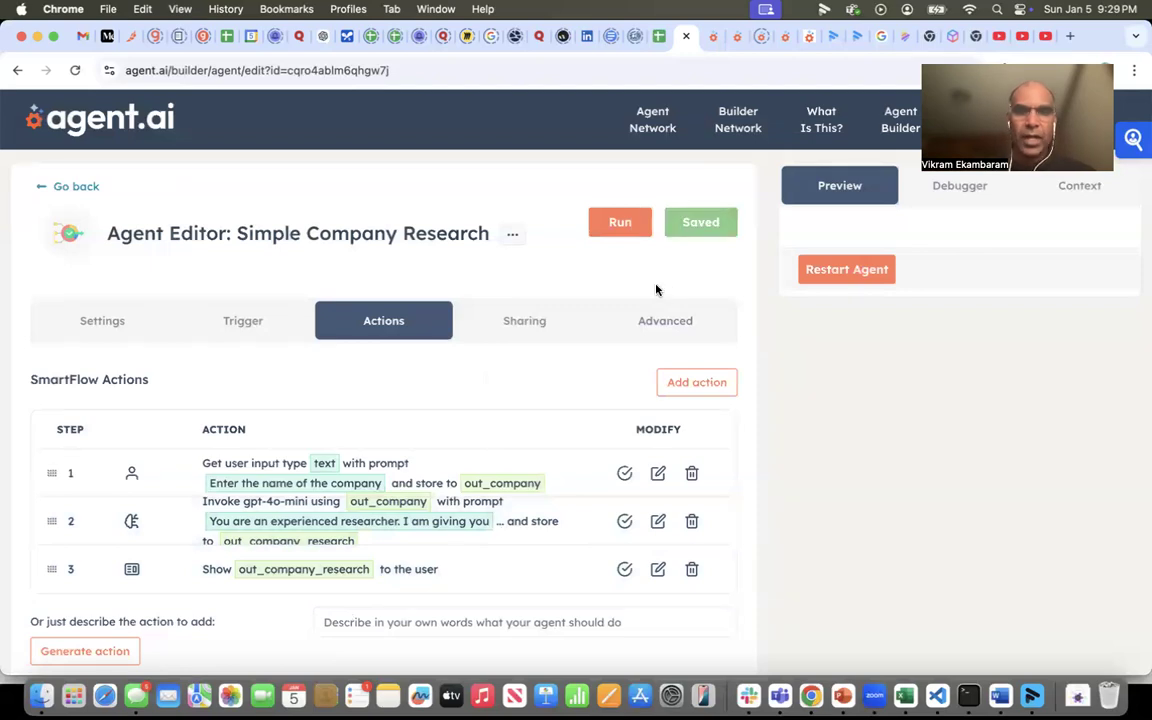
# - Review the agent's sharing and advanced settings
pyautogui.click(525, 320)
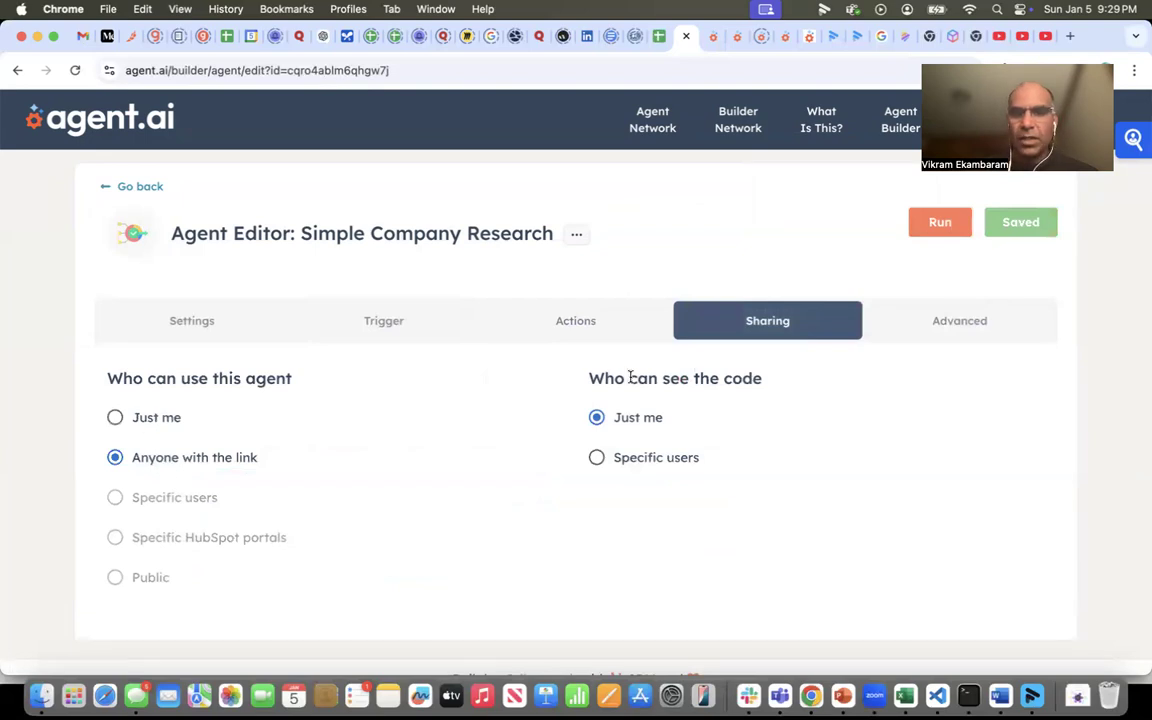
pyautogui.click(977, 326)
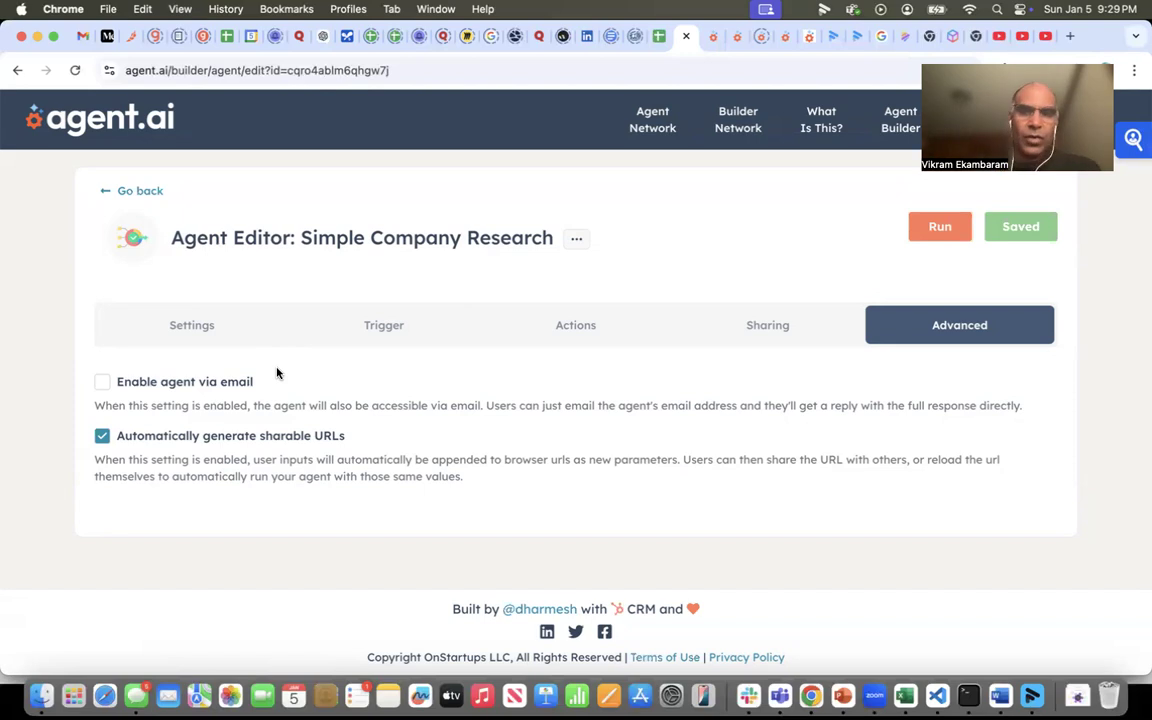
# - Run the Simple Company Research agent with Pigment.com as the company name
pyautogui.click(938, 226)
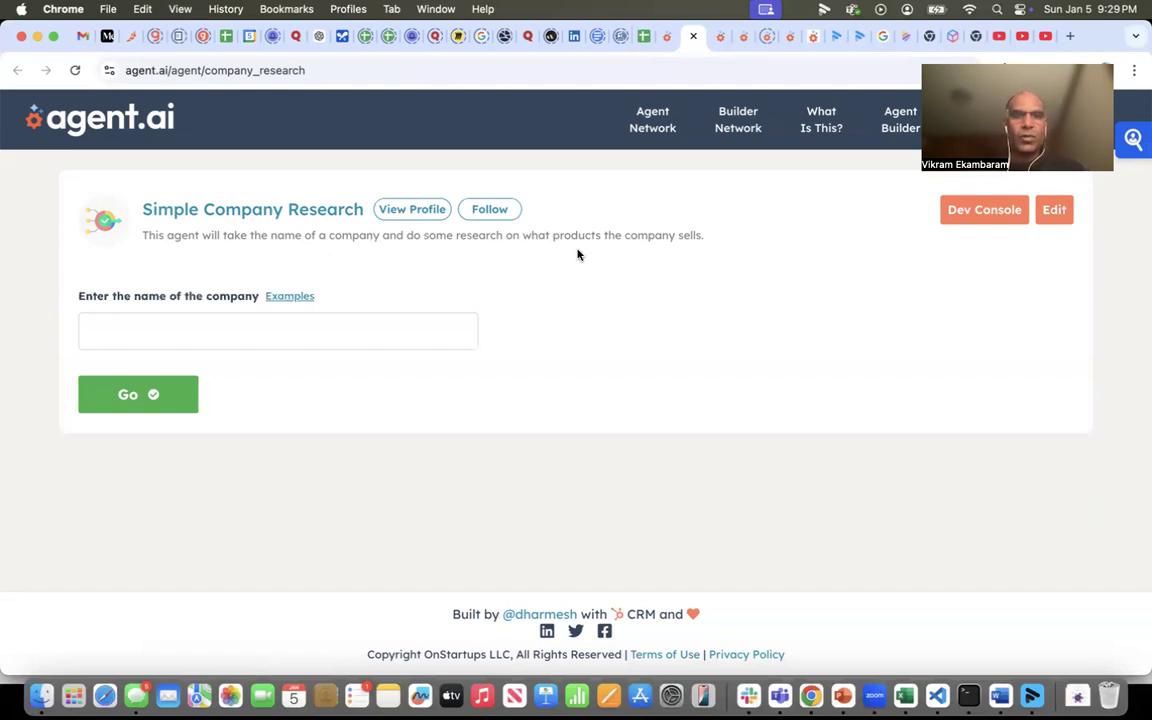
pyautogui.click(304, 327)
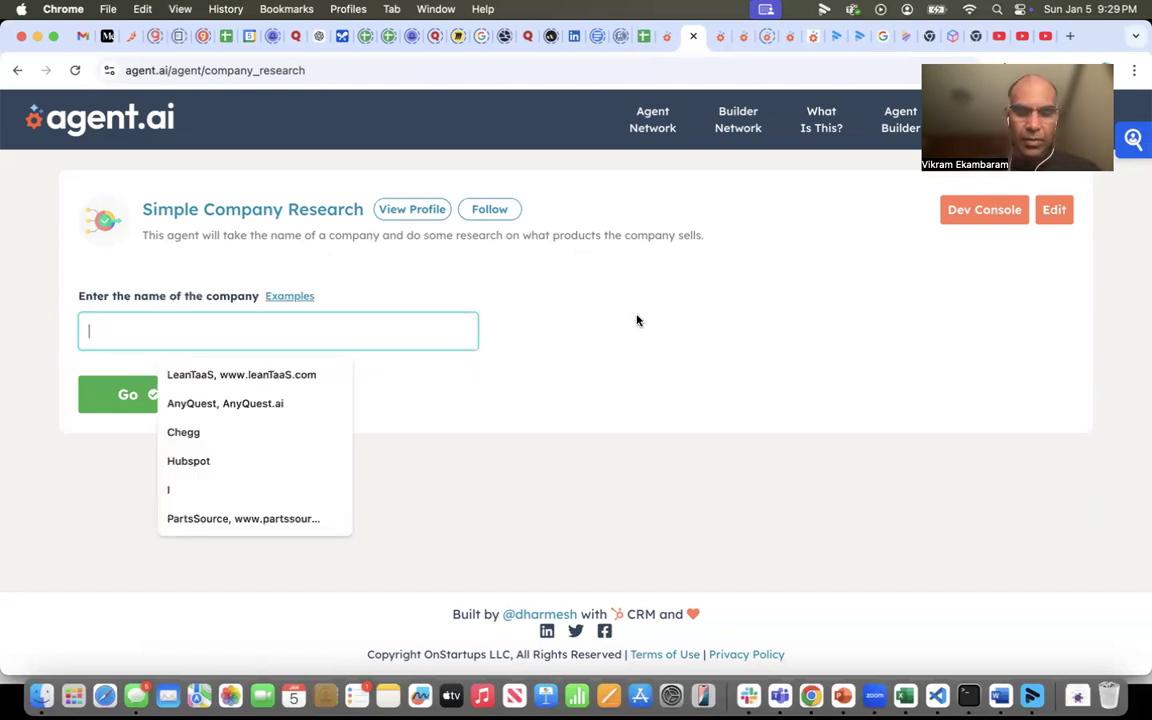
pyautogui.write('Pig')
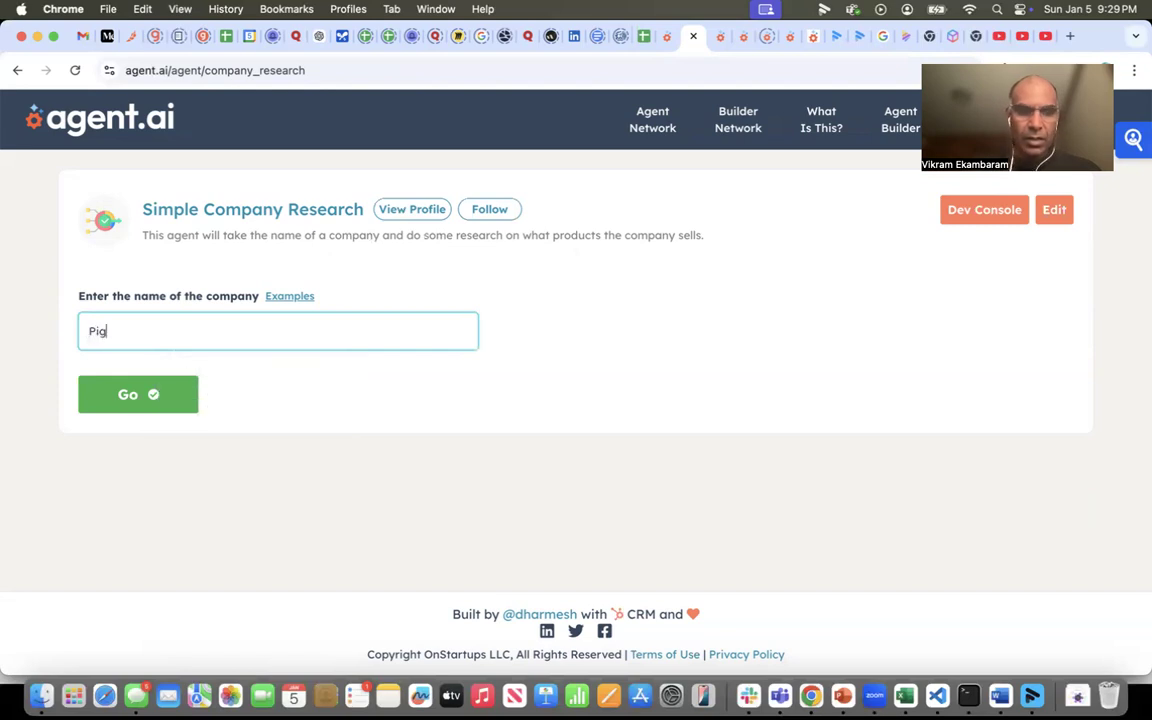
pyautogui.write('ment.com')
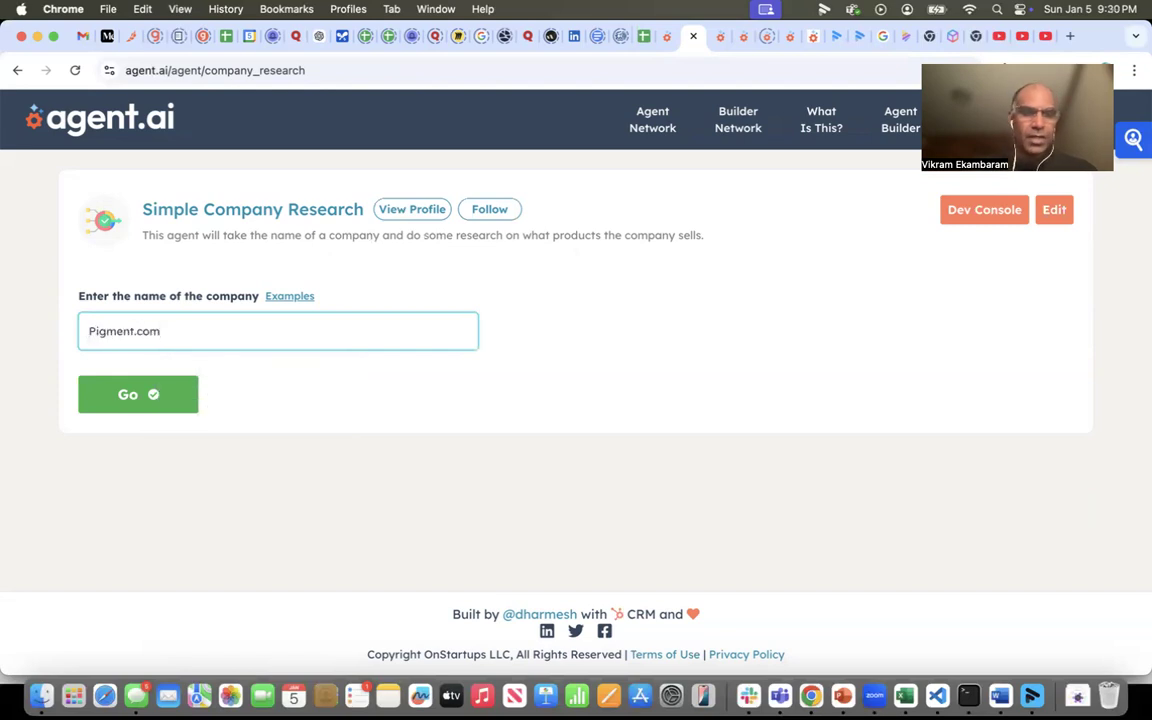
pyautogui.click(95, 393)
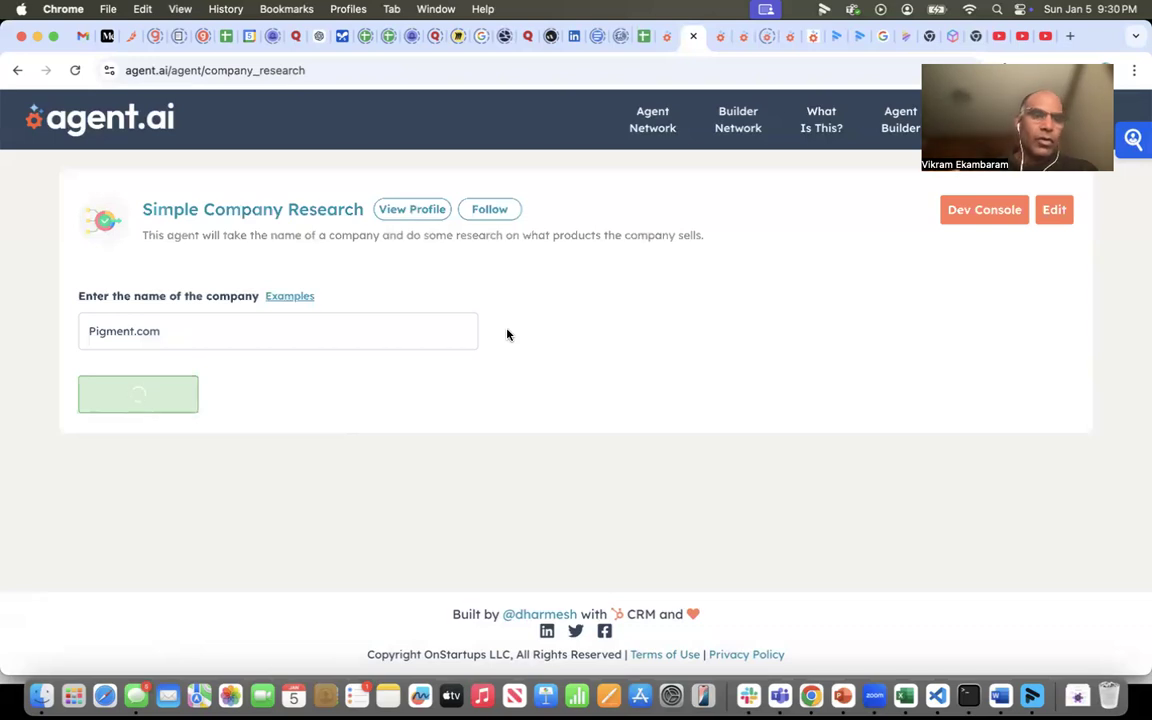
# - Examine the run's Get User Input and Invoke LLM step details in the debugger, including the prompt and response, and close it
pyautogui.click(960, 210)
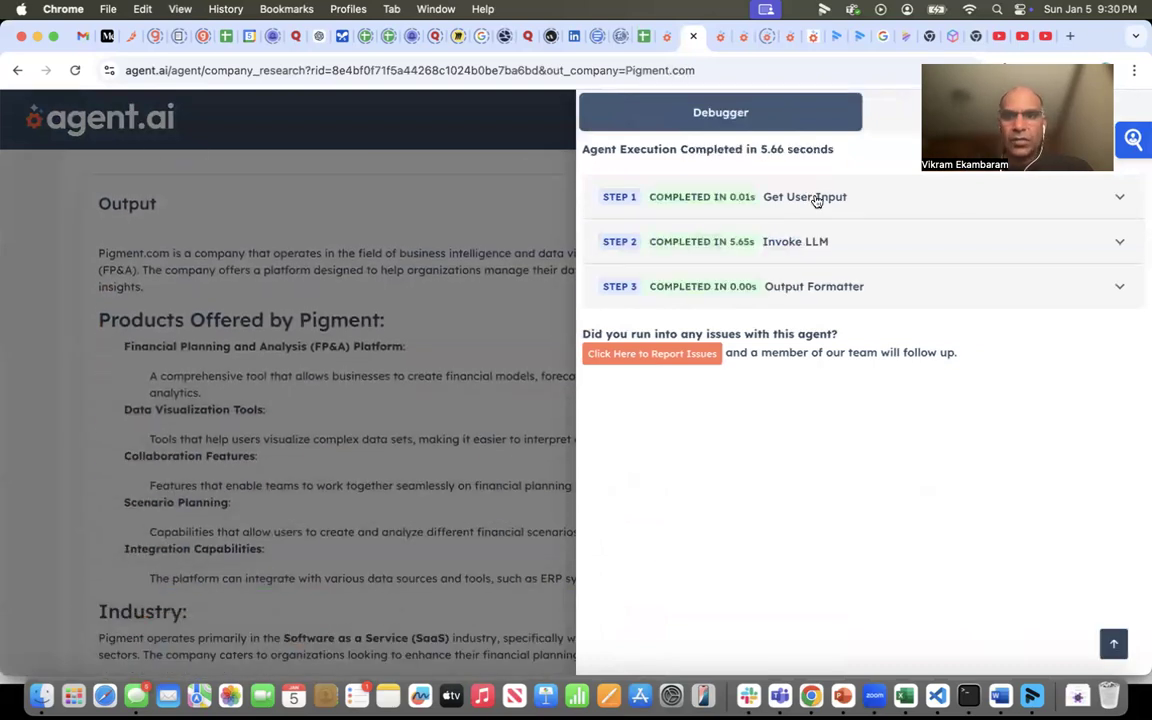
pyautogui.click(817, 199)
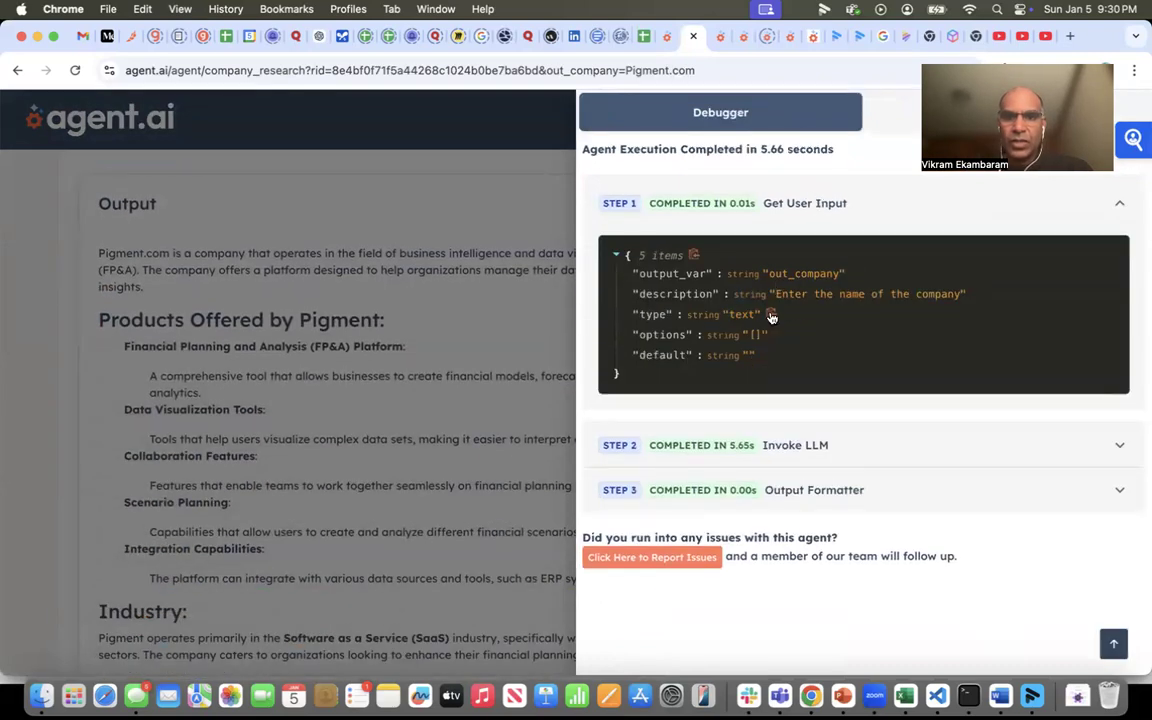
pyautogui.click(781, 214)
pyautogui.click(771, 244)
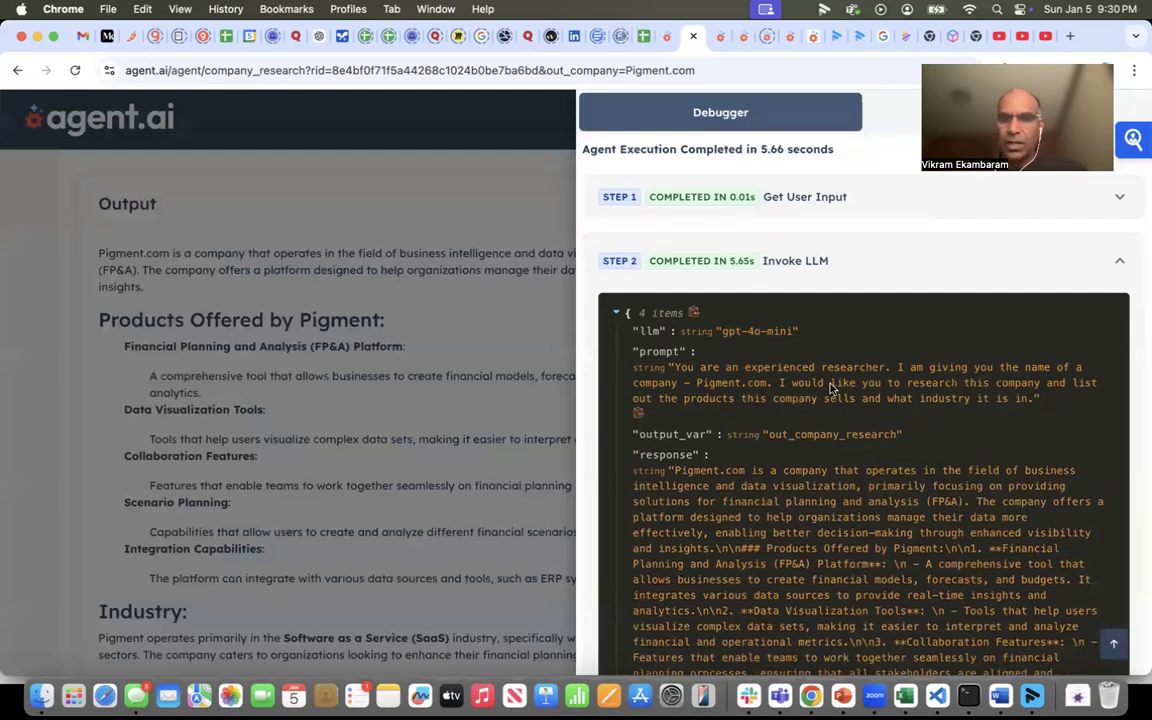
pyautogui.scroll(-3, 868, 397)
pyautogui.scroll(-5, 868, 397)
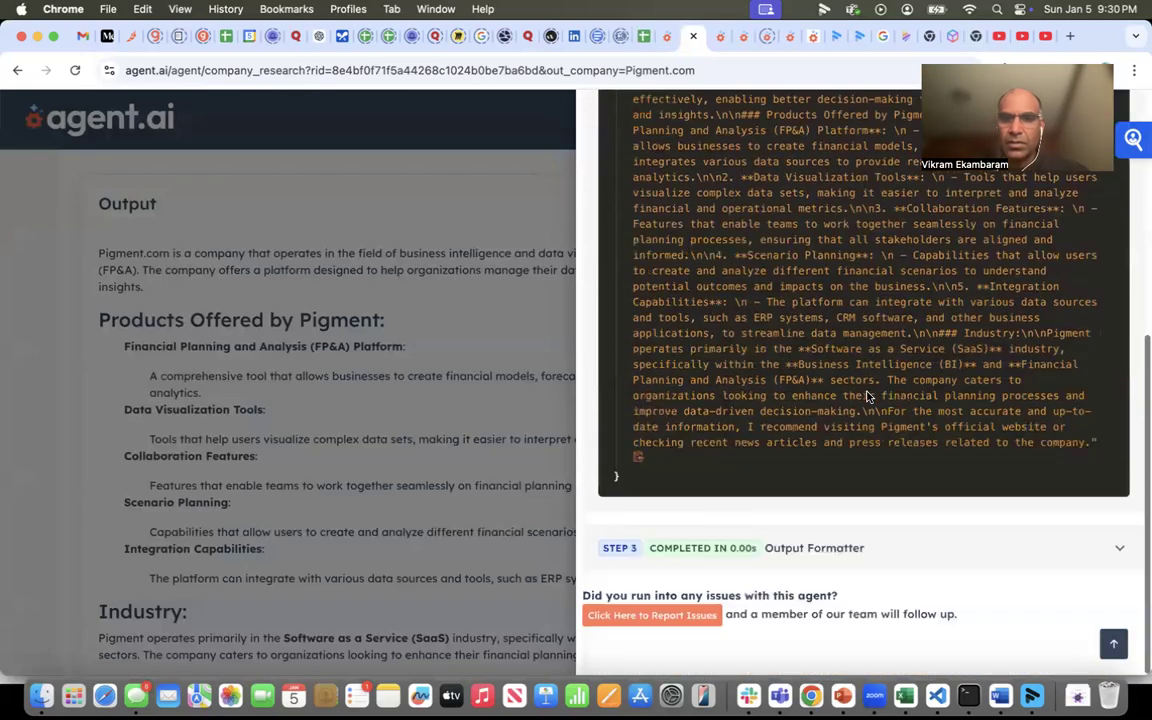
pyautogui.click(549, 300)
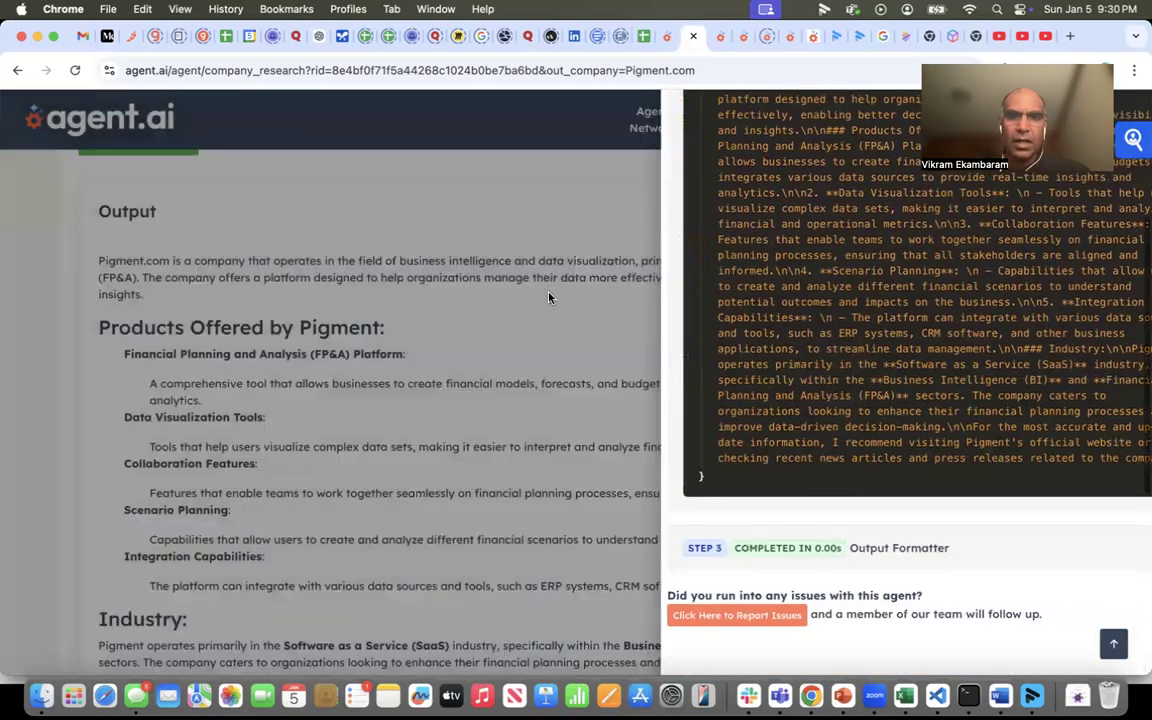
# - Read through the agent's output on Pigment's products and industry
pyautogui.scroll(-3, 628, 381)
pyautogui.scroll(-1, 628, 381)
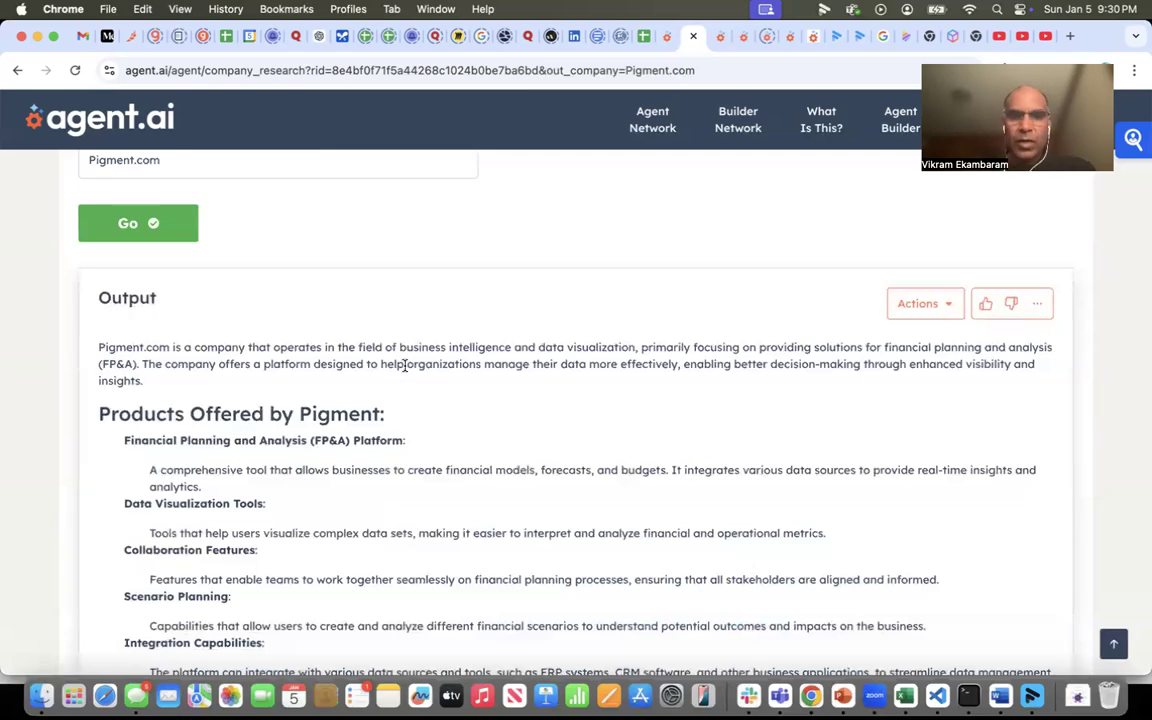
pyautogui.scroll(-3, 404, 366)
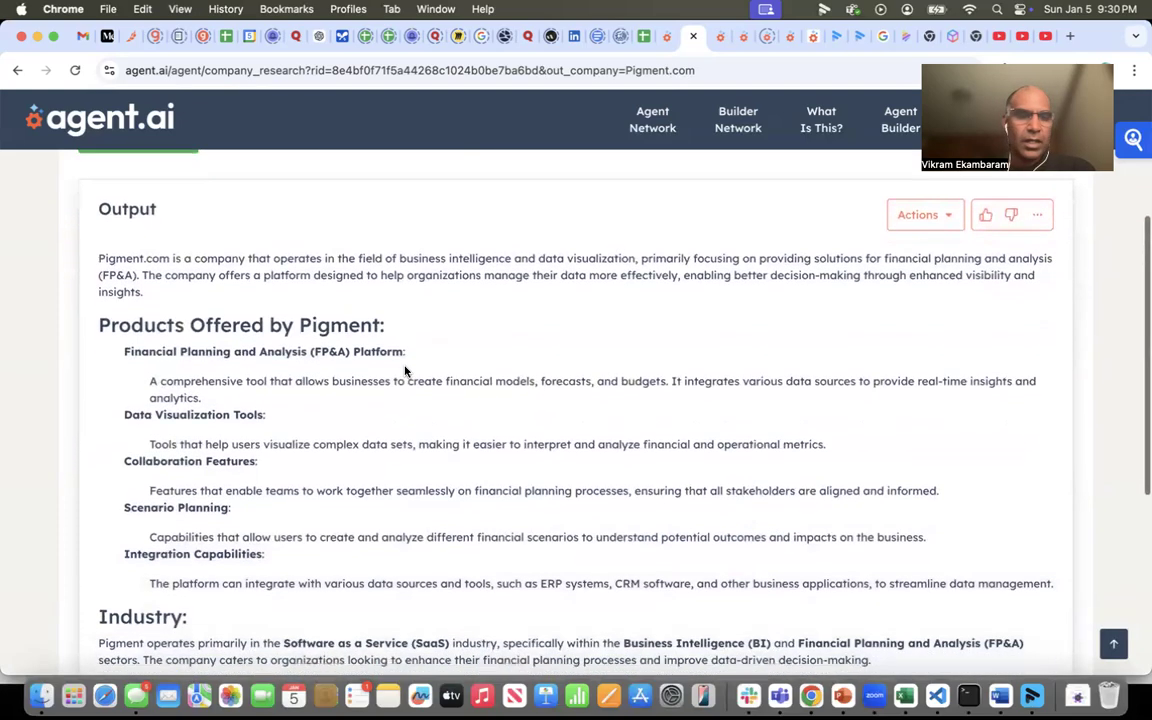
pyautogui.scroll(-1, 405, 370)
pyautogui.scroll(-5, 397, 360)
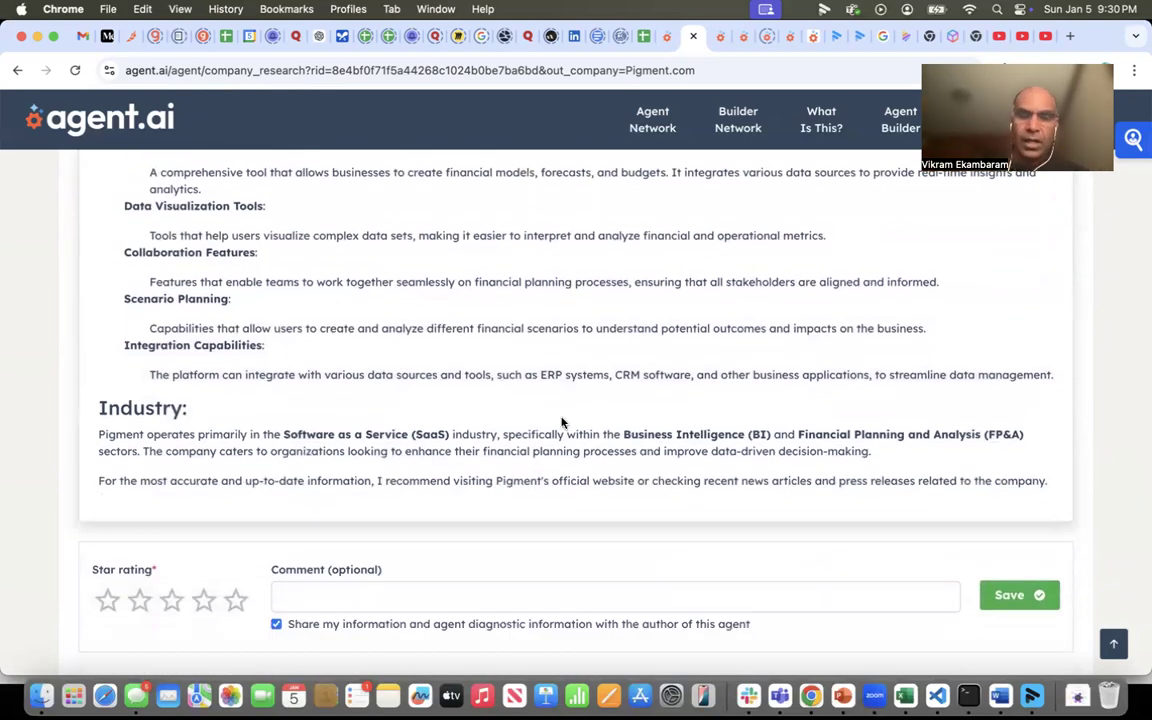
pyautogui.scroll(8, 562, 423)
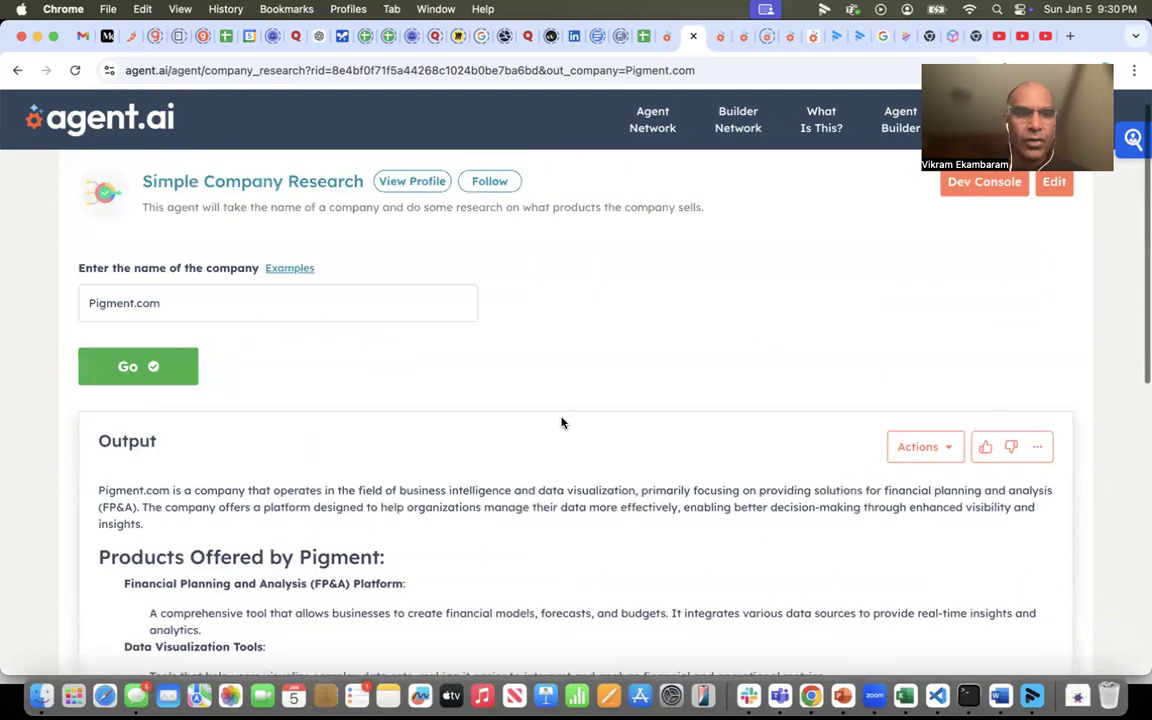